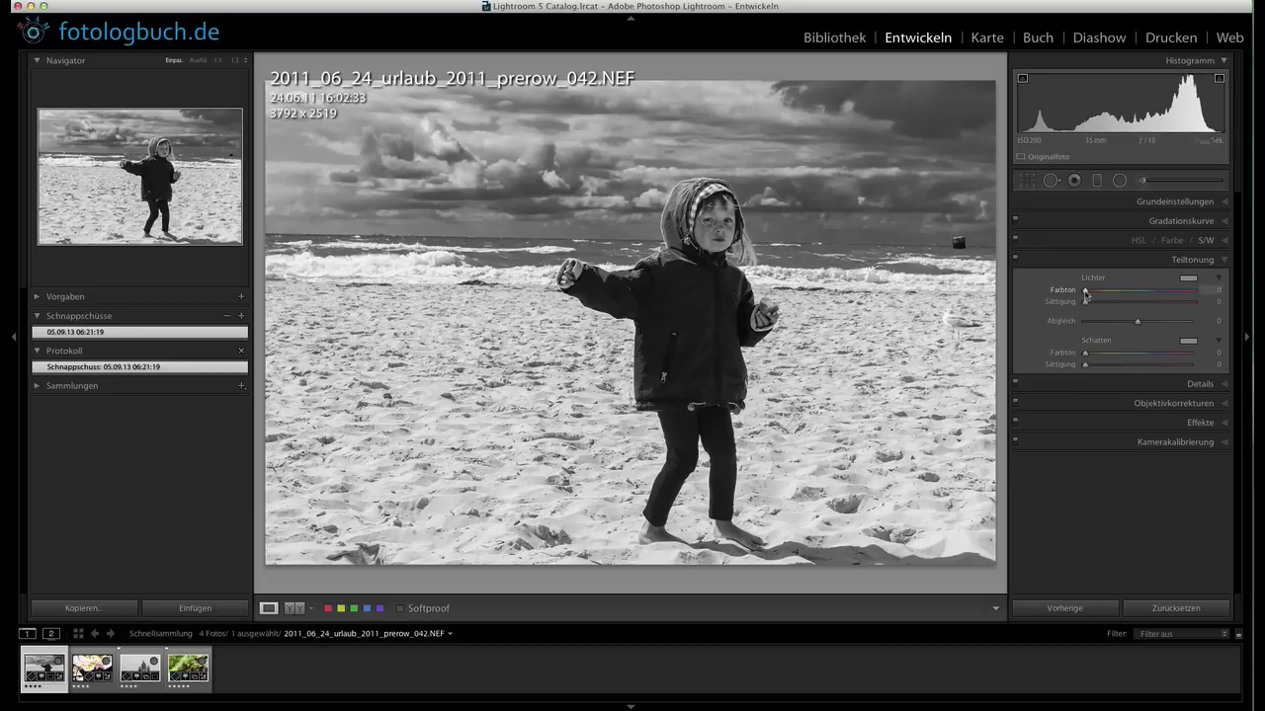
pyautogui.moveTo(1085, 291)
pyautogui.mouseDown()
pyautogui.moveTo(1140, 293)
pyautogui.moveTo(1088, 293)
pyautogui.moveTo(1132, 295)
pyautogui.moveTo(1094, 293)
pyautogui.moveTo(1112, 294)
pyautogui.mouseUp()
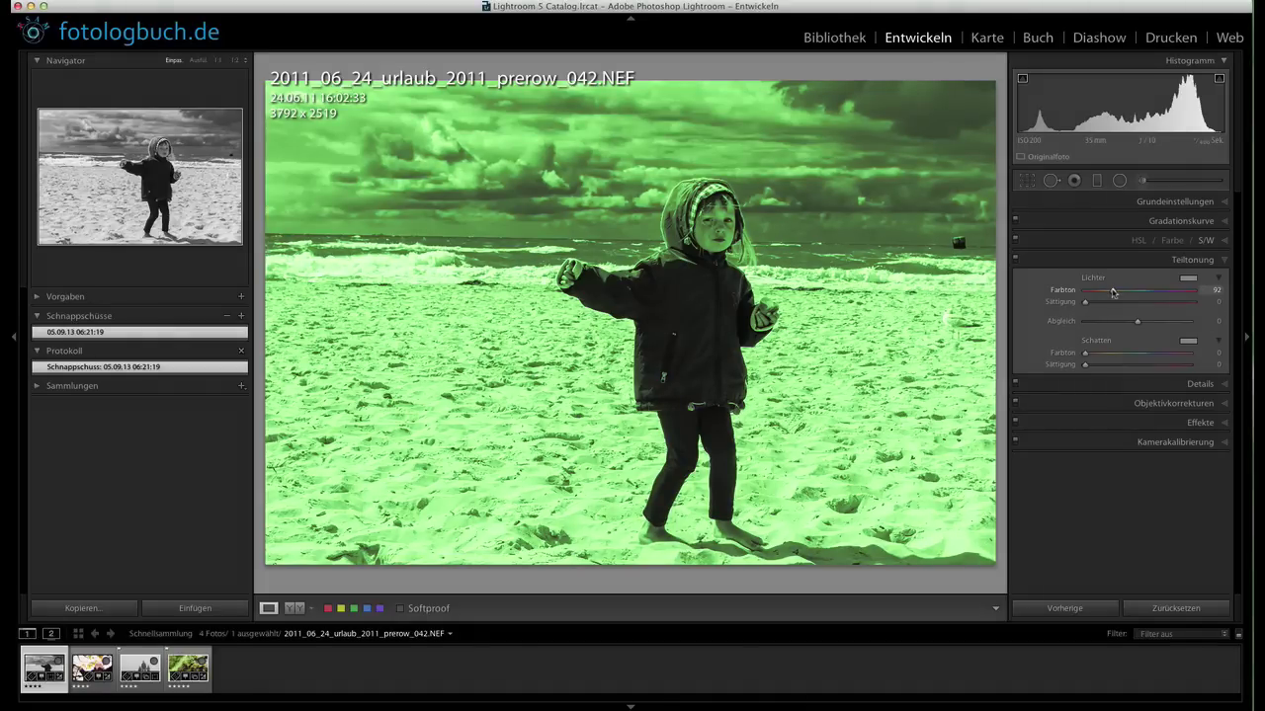
pyautogui.moveTo(1113, 292); pyautogui.dragTo(1117, 302)
pyautogui.doubleClick(1063, 290)
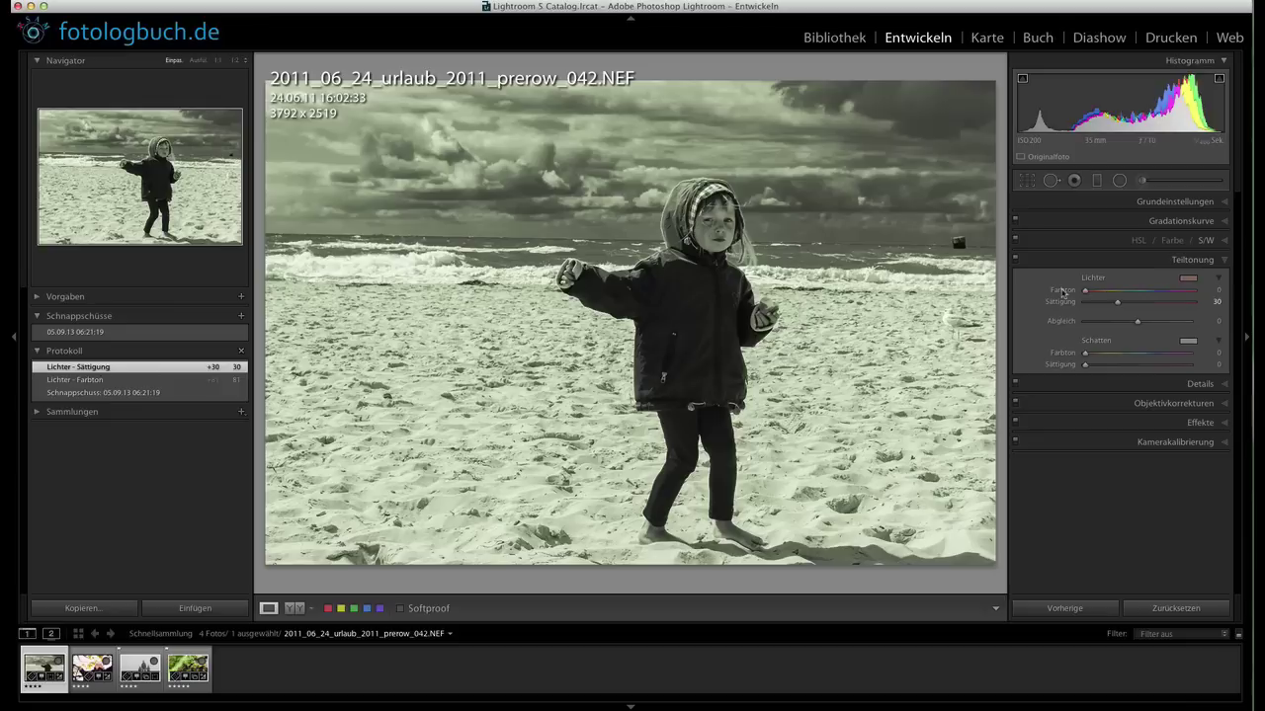
pyautogui.doubleClick(1062, 302)
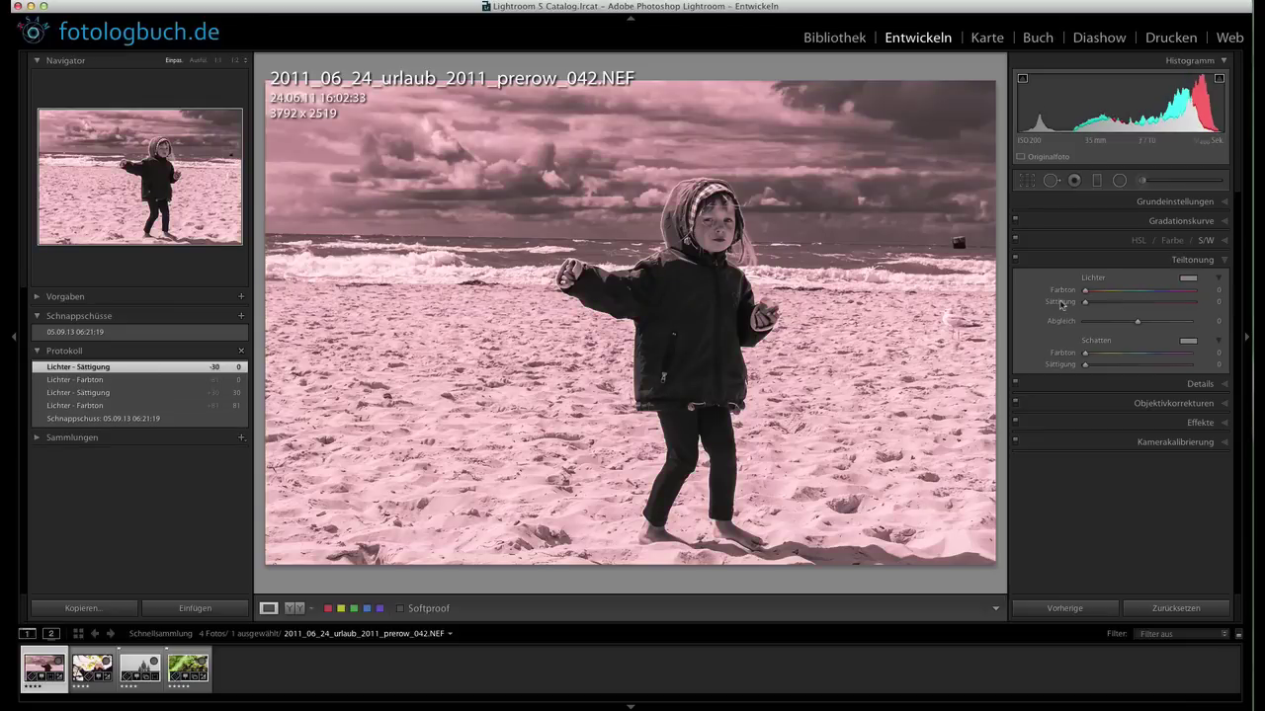
# - Tint the beach photo's highlights with a sepia colour
pyautogui.click(1188, 280)
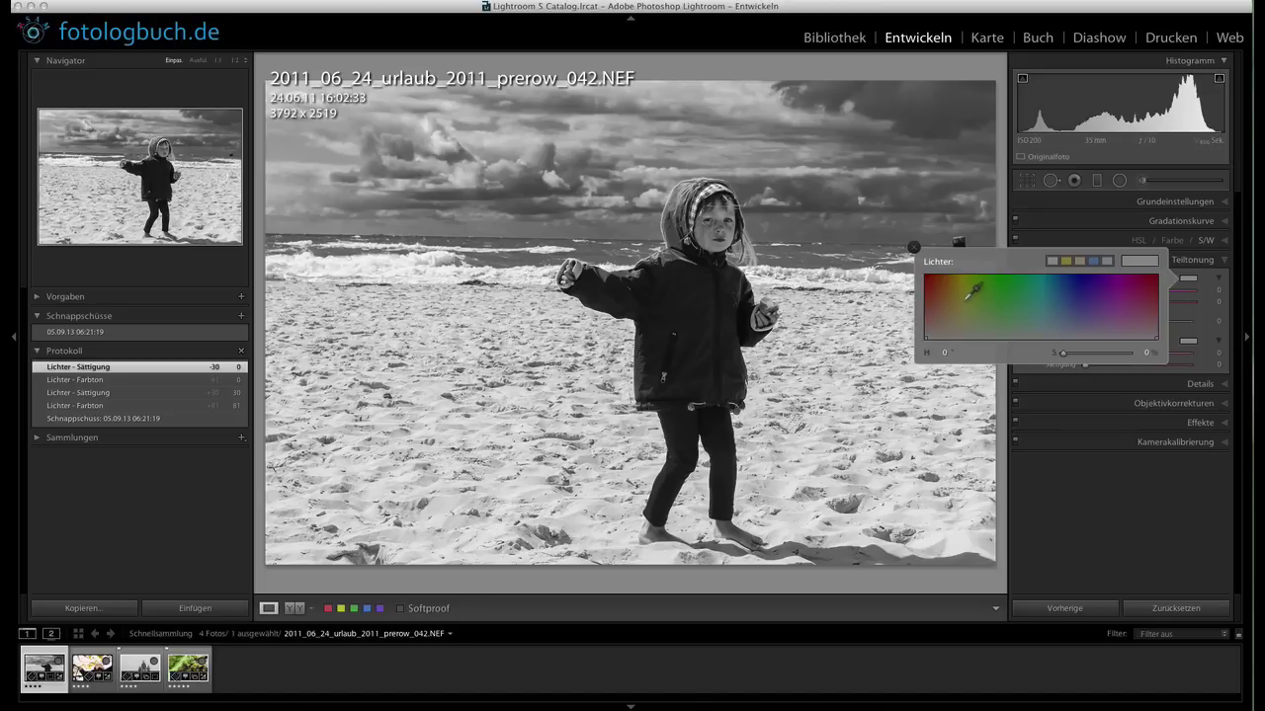
pyautogui.click(962, 302)
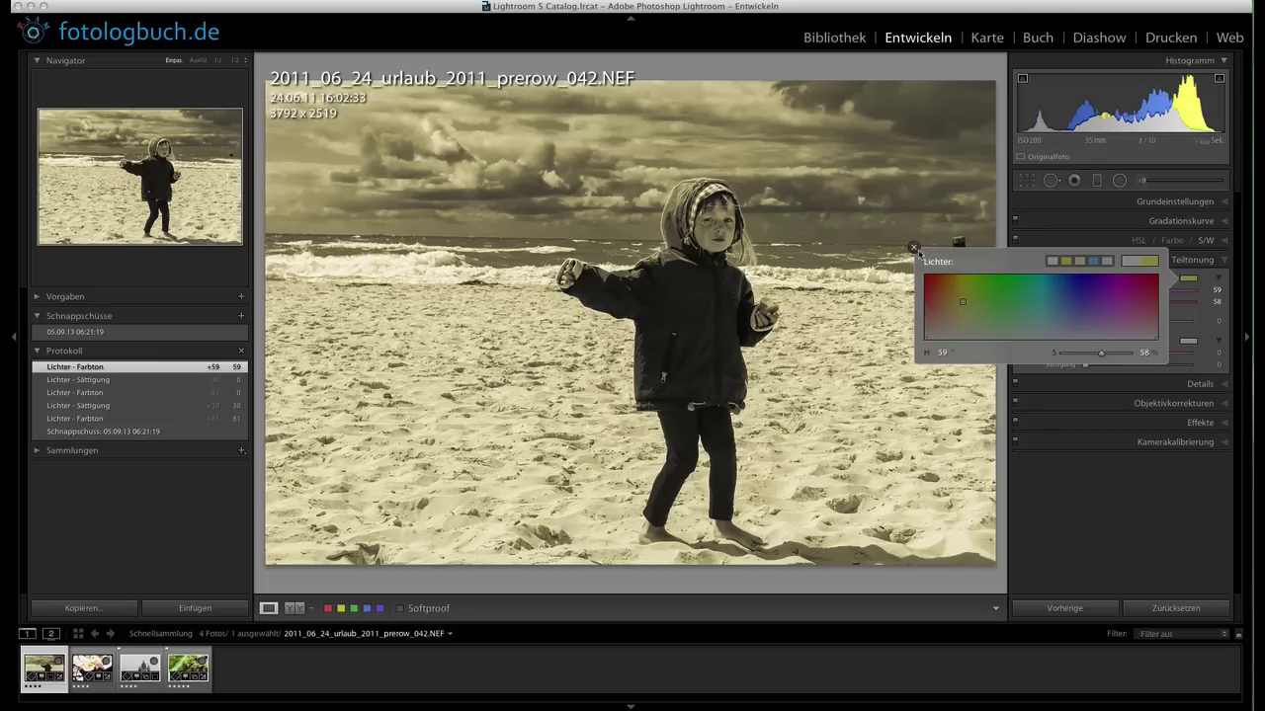
pyautogui.click(914, 248)
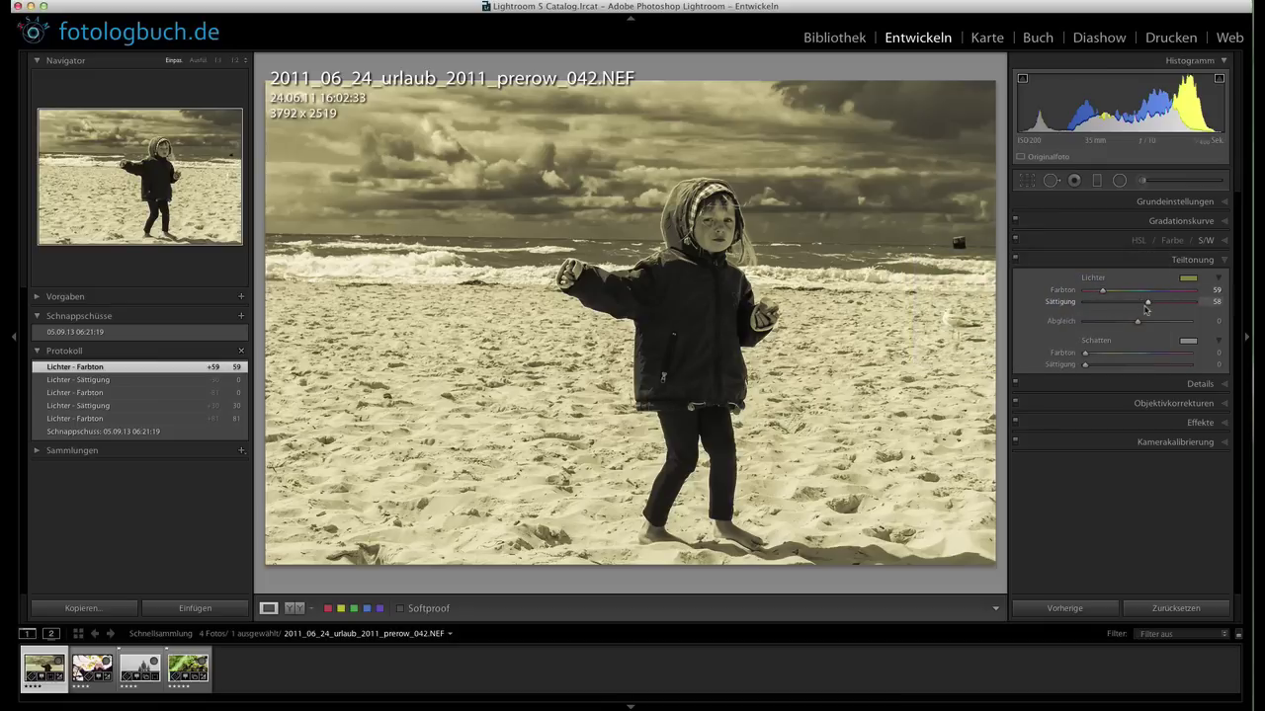
# - Apply the yellow preset (hue 52, saturation 64) to both shadows and highlights
pyautogui.click(1187, 341)
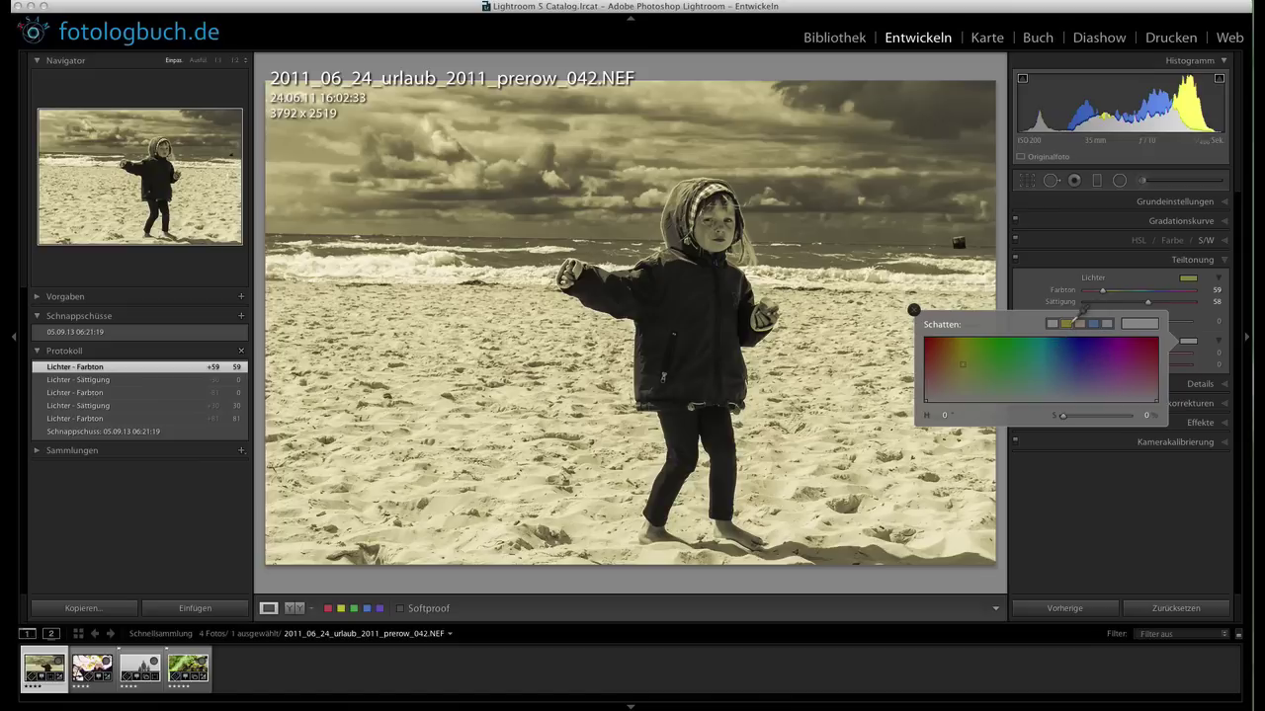
pyautogui.click(1065, 323)
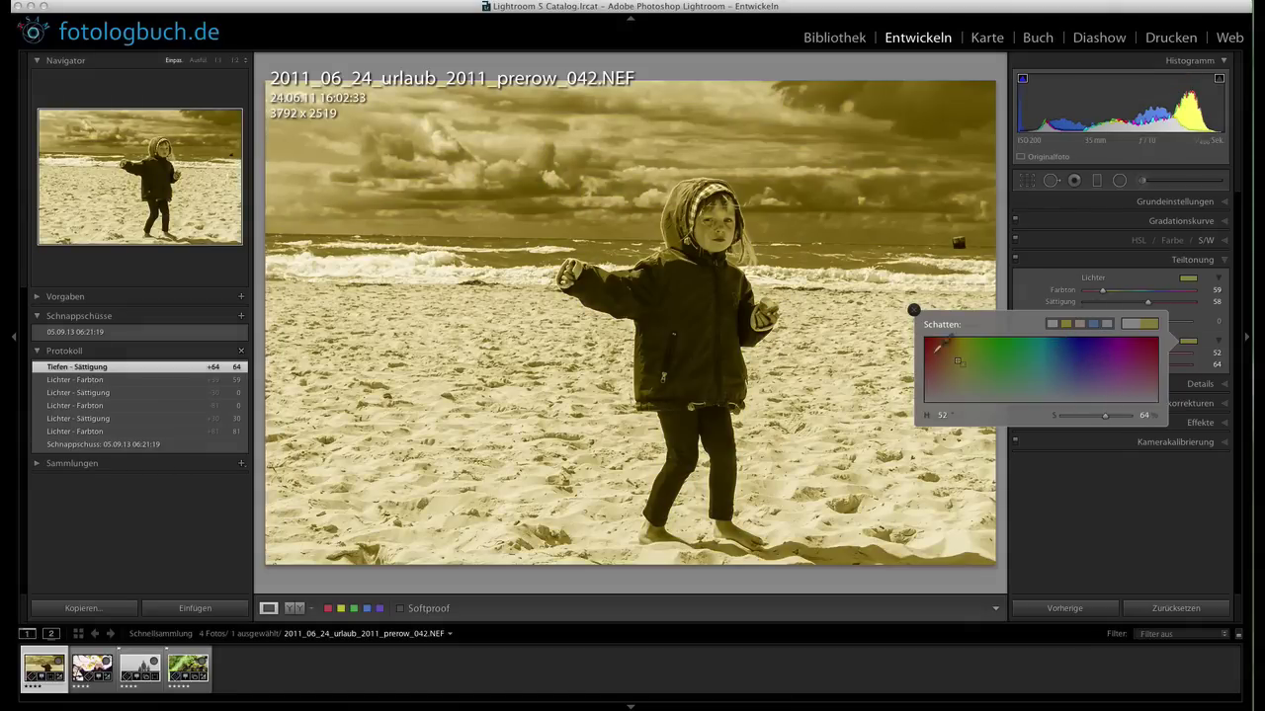
pyautogui.click(913, 311)
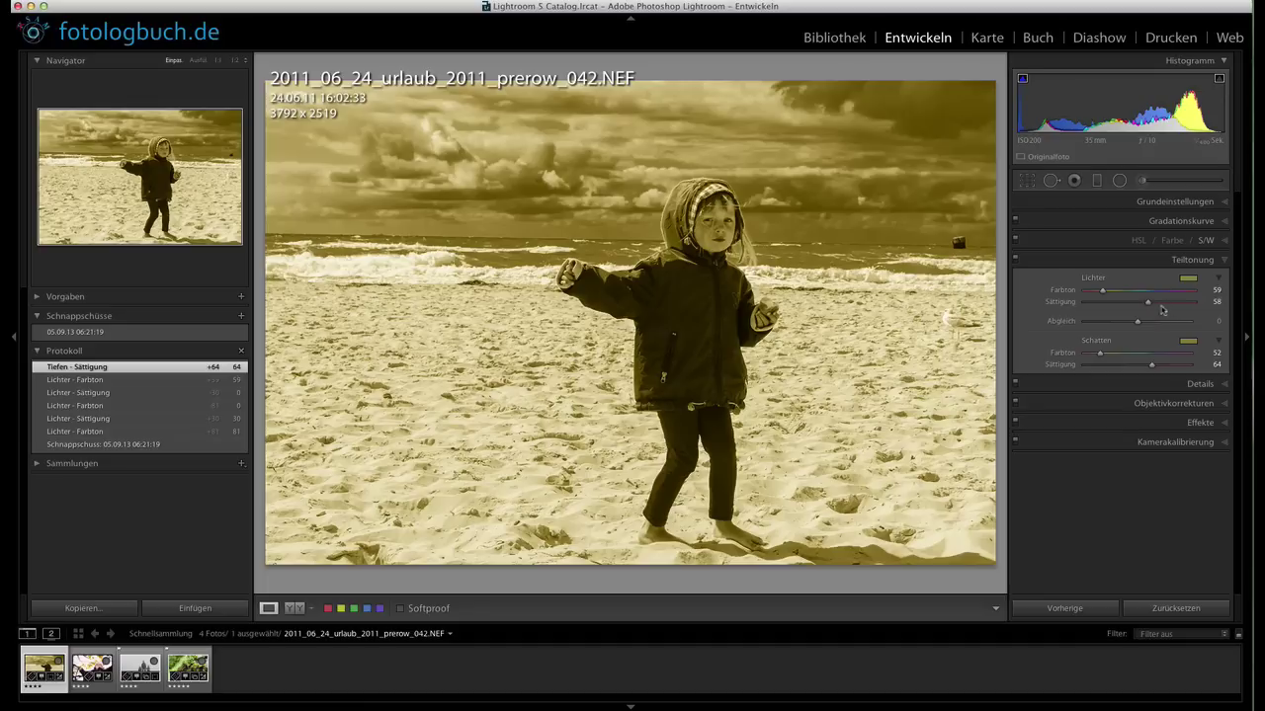
pyautogui.click(1186, 278)
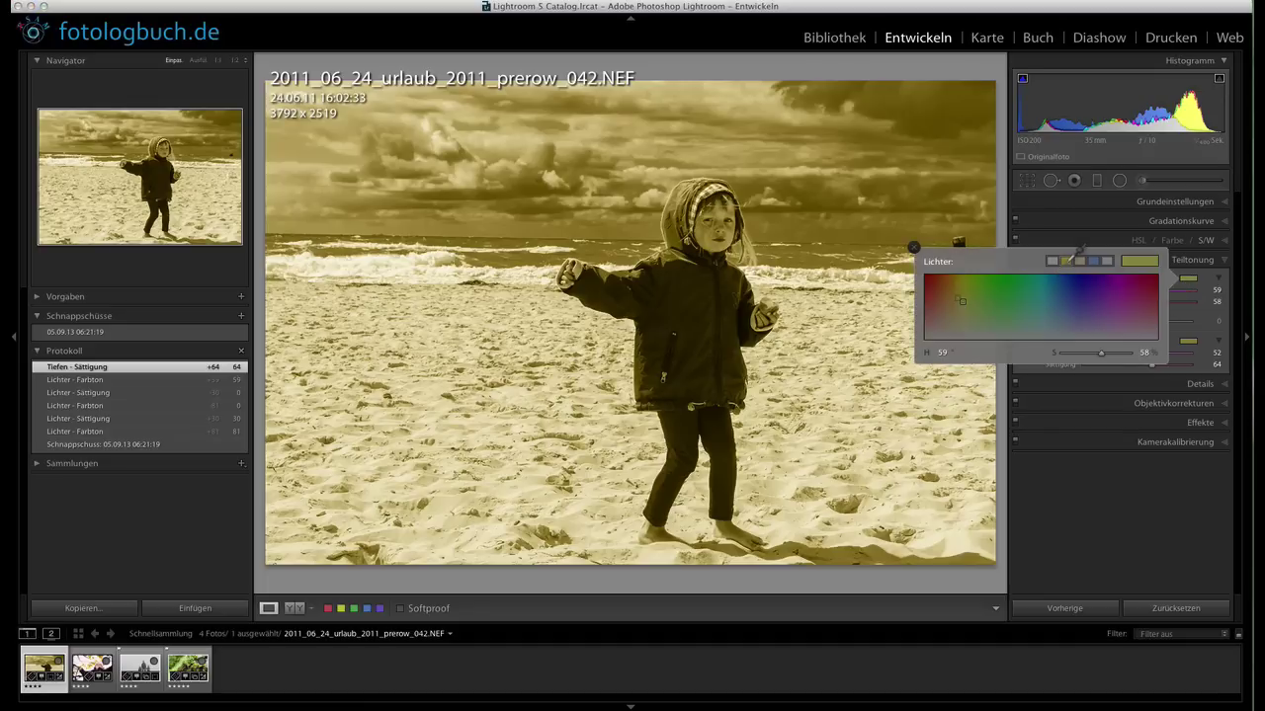
pyautogui.click(1065, 261)
pyautogui.click(913, 248)
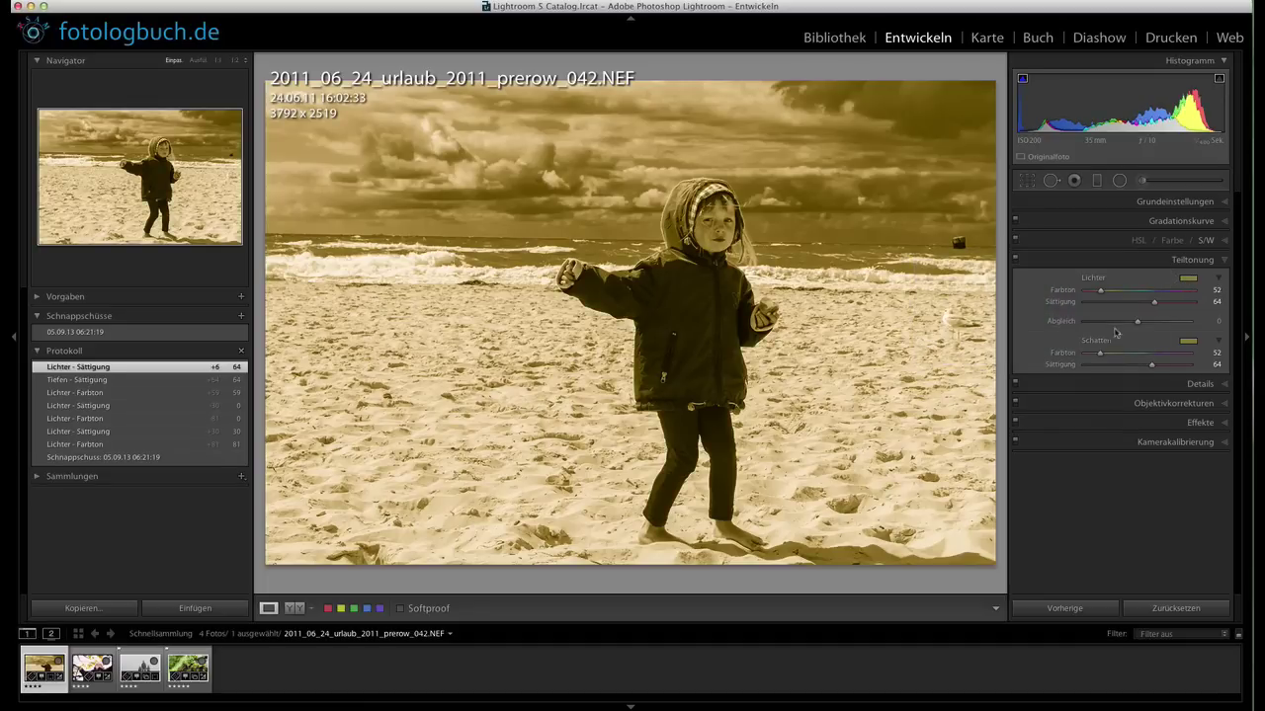
# - Shift the beach photo's shadow hue to about 244, then open the girl-with-leaves photo
pyautogui.moveTo(1099, 354); pyautogui.dragTo(1156, 362)
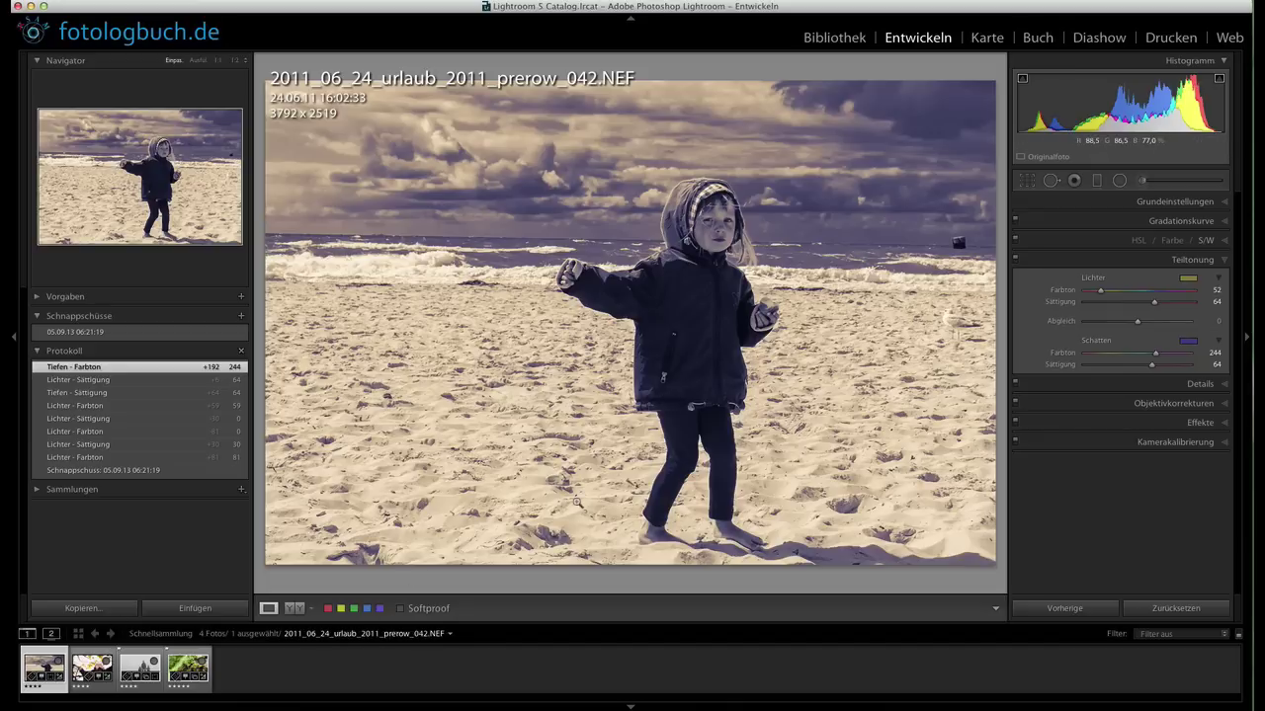
pyautogui.click(92, 669)
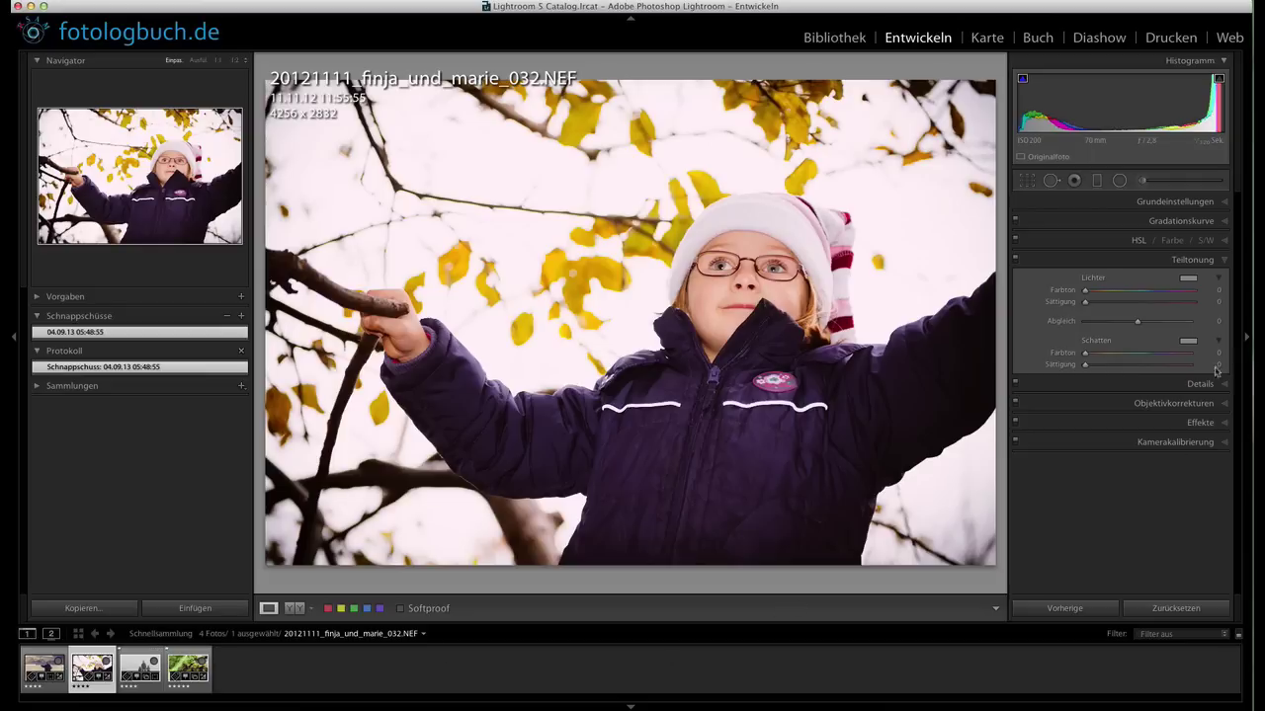
# - Tint the girl-with-leaves photo's highlights yellow at hue 59, saturation 58
pyautogui.click(1189, 282)
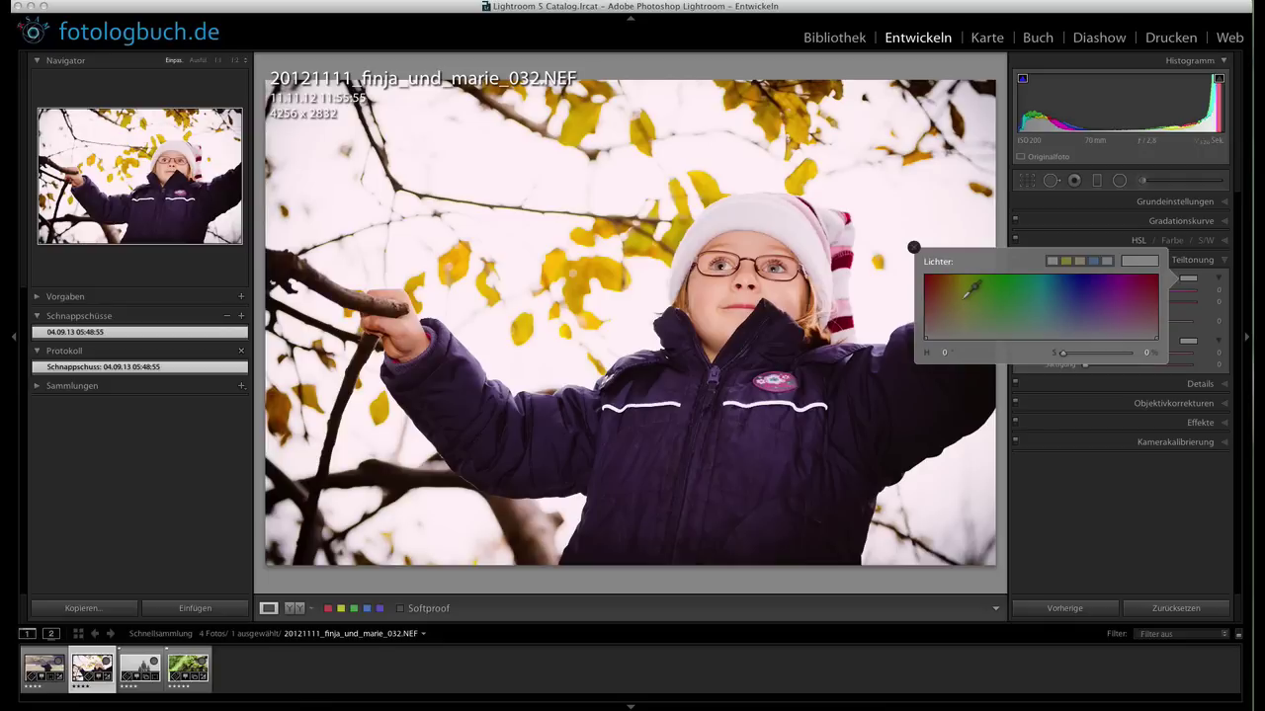
pyautogui.click(961, 303)
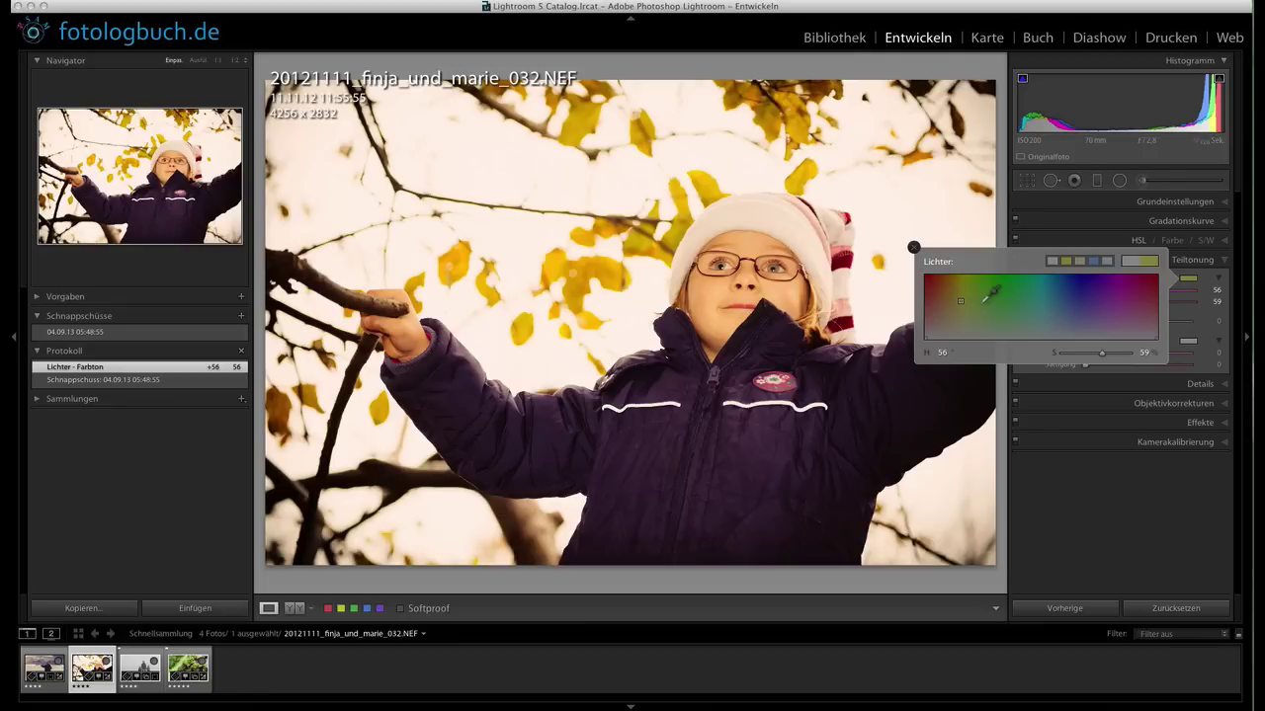
pyautogui.click(965, 301)
pyautogui.click(913, 247)
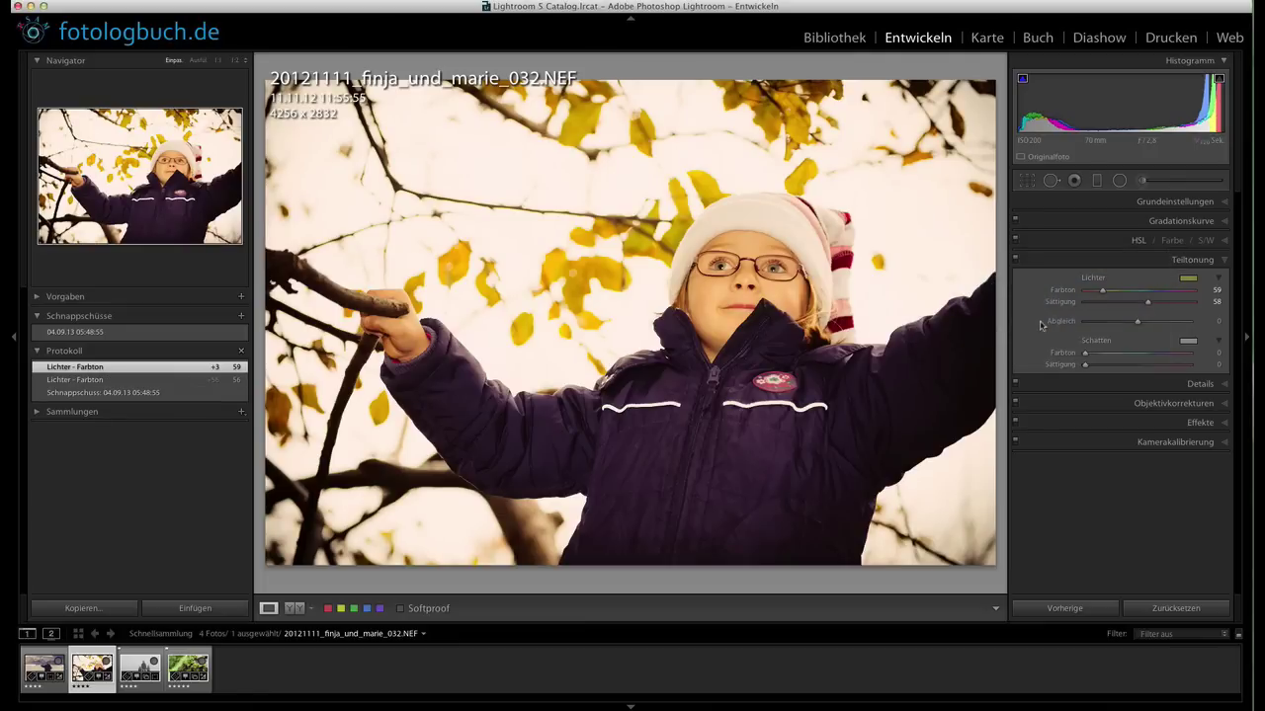
# - Tint its shadows purple at hue 259, saturation 49
pyautogui.click(1191, 342)
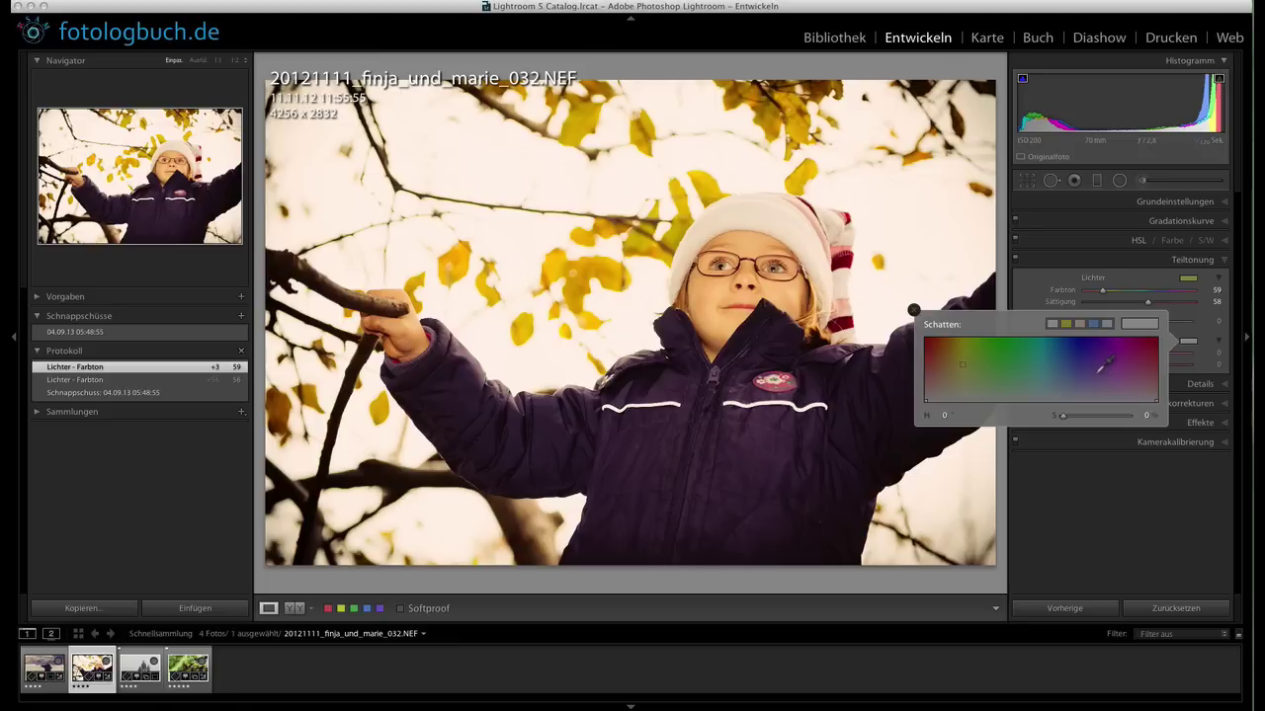
pyautogui.click(1093, 368)
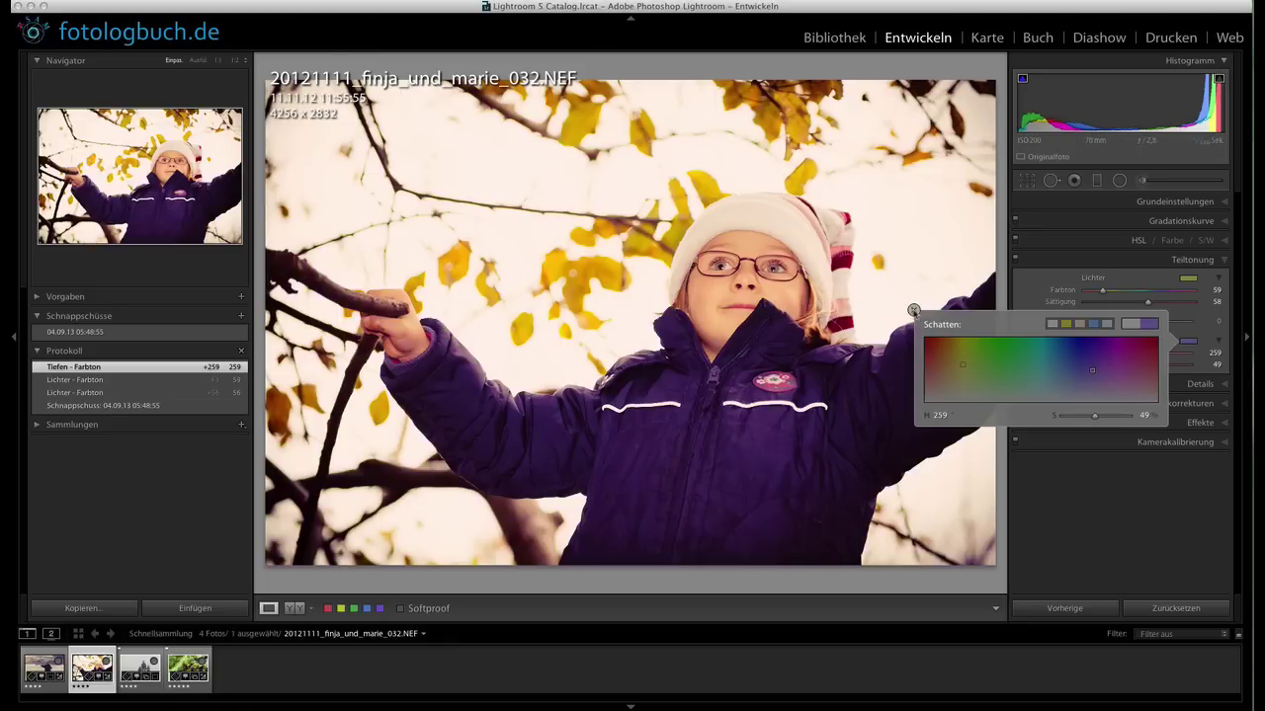
pyautogui.click(913, 312)
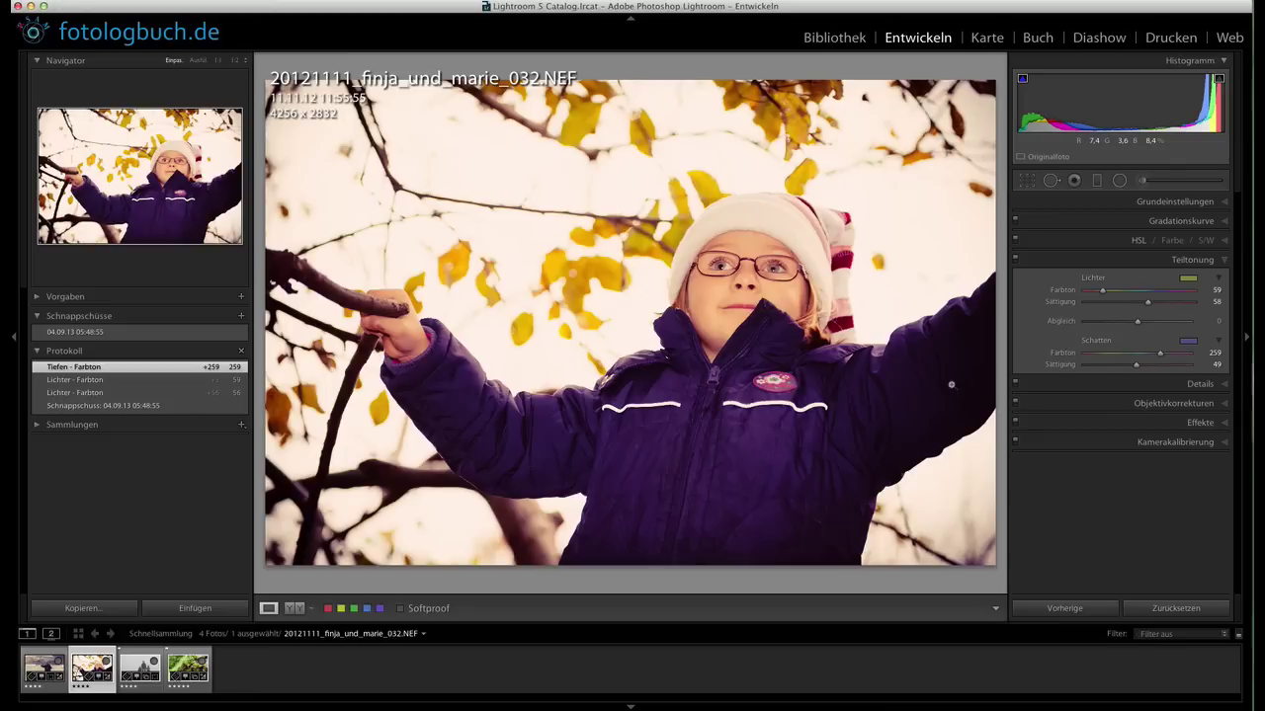
pyautogui.click(297, 610)
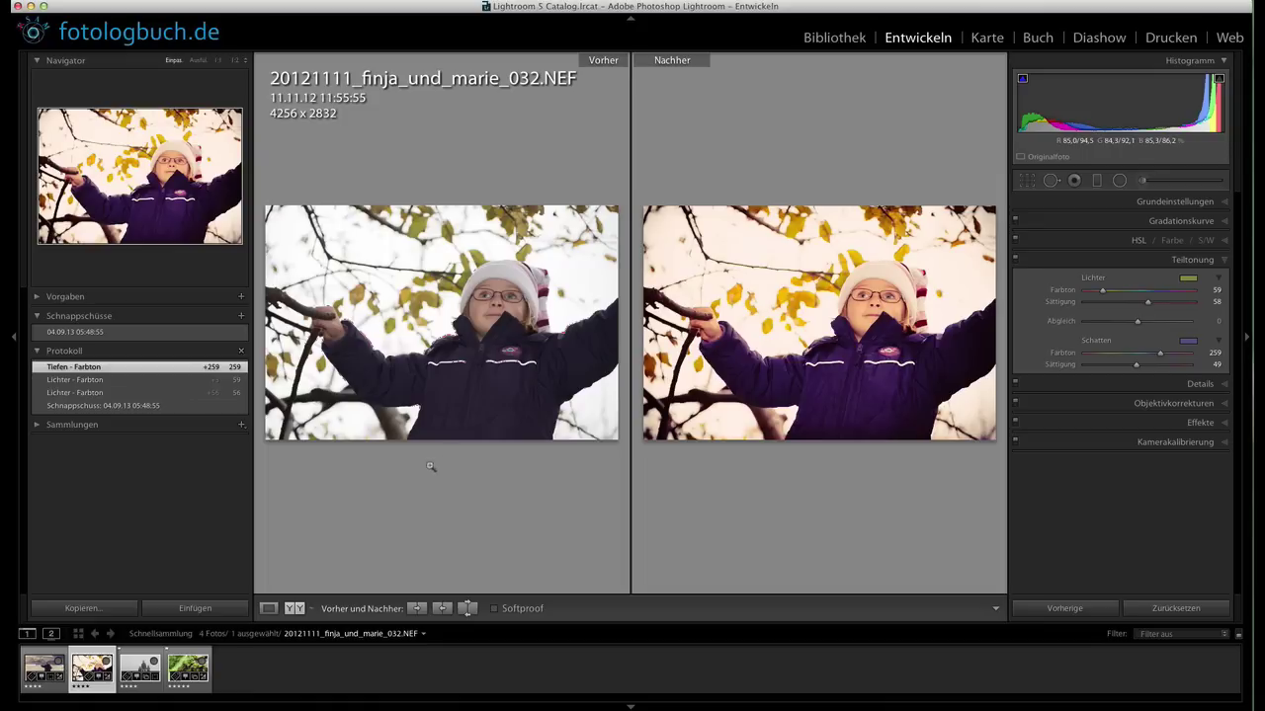
pyautogui.click(270, 610)
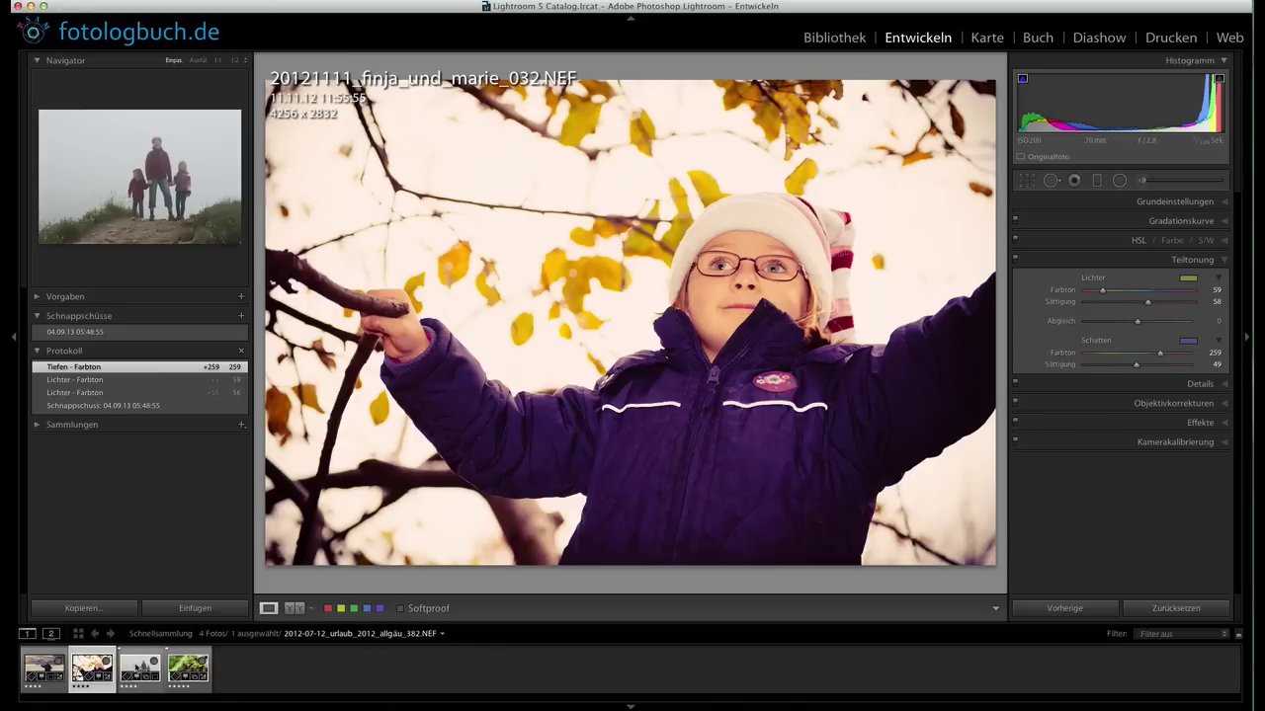
pyautogui.click(140, 670)
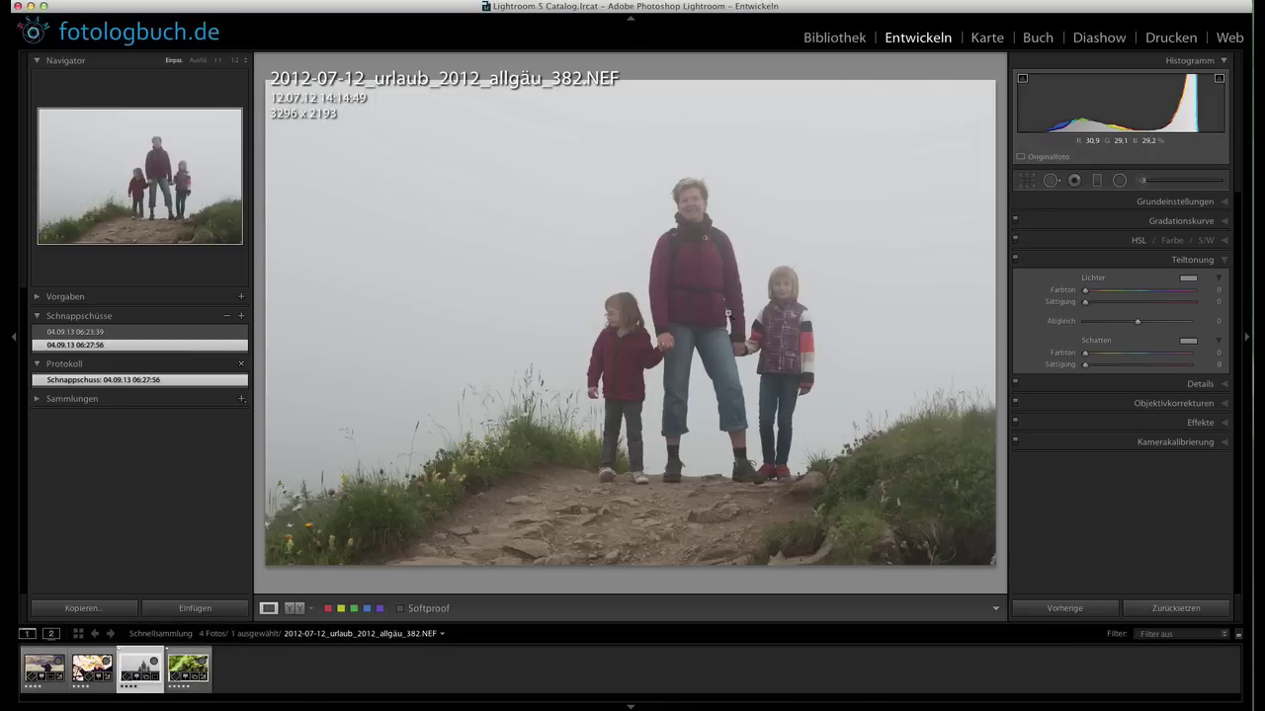
# - Tint the hiking photo's highlights green at hue 81, saturation 57
pyautogui.click(1188, 280)
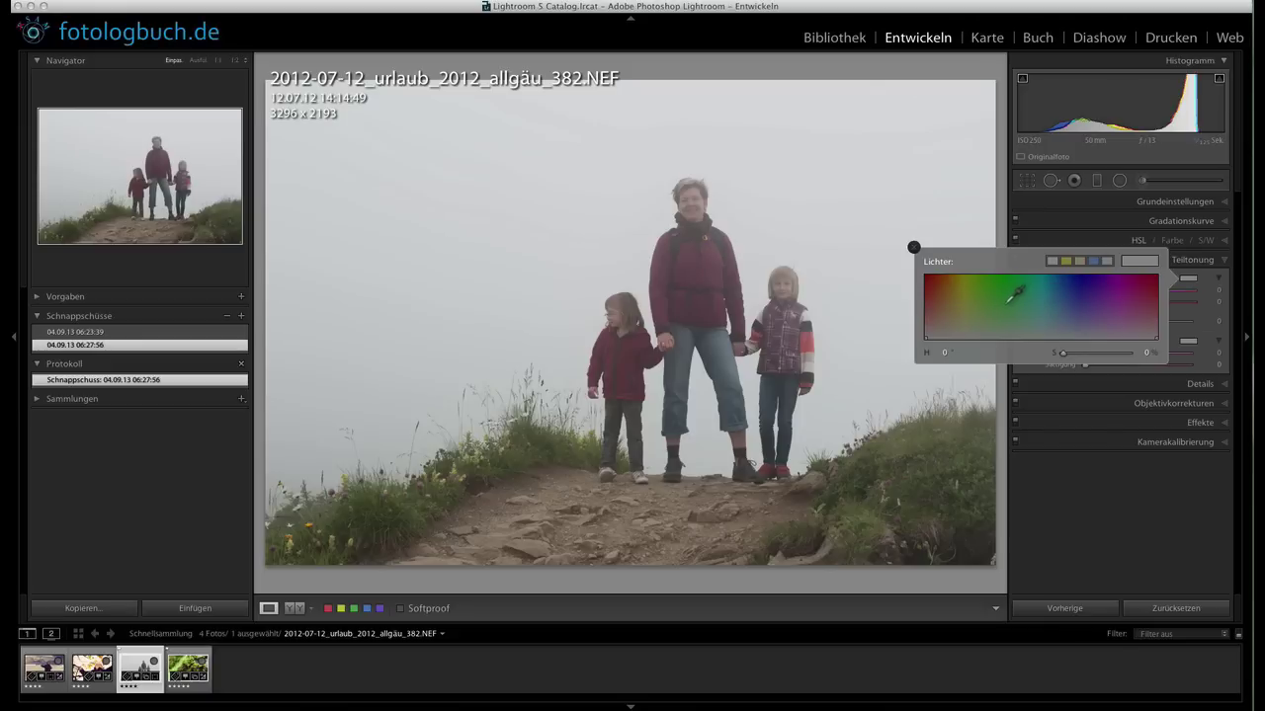
pyautogui.click(978, 300)
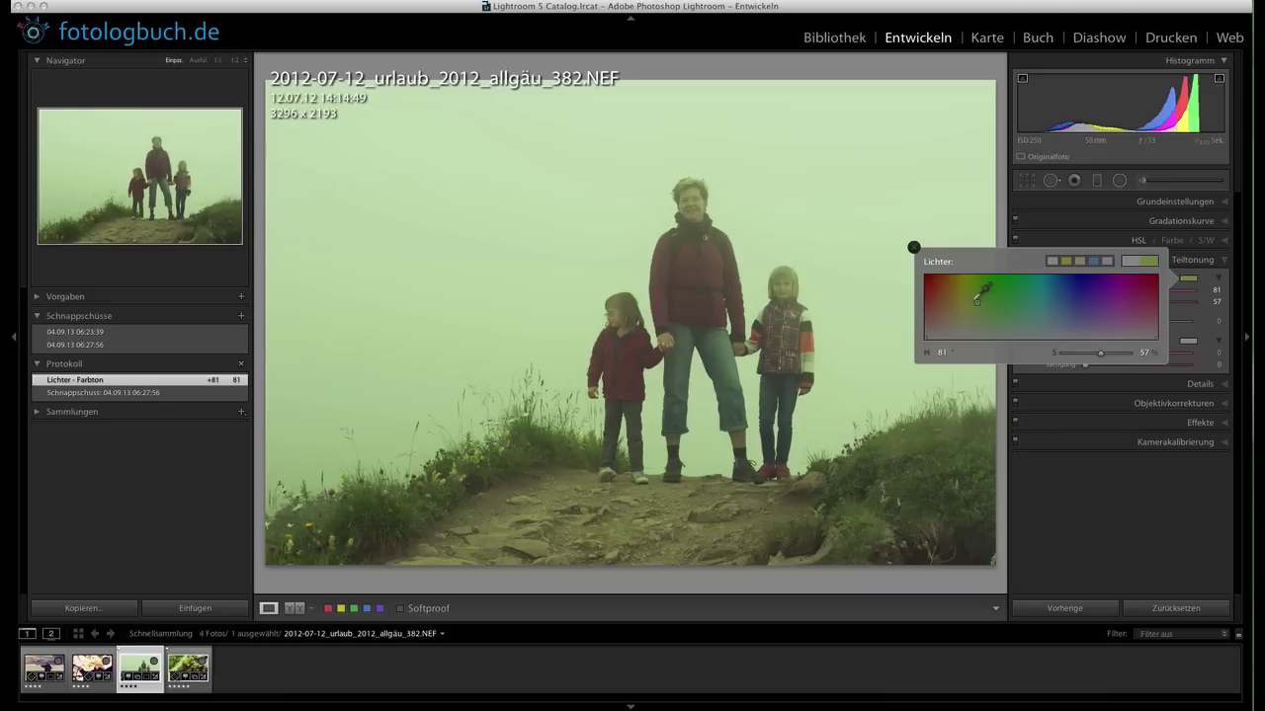
pyautogui.click(913, 247)
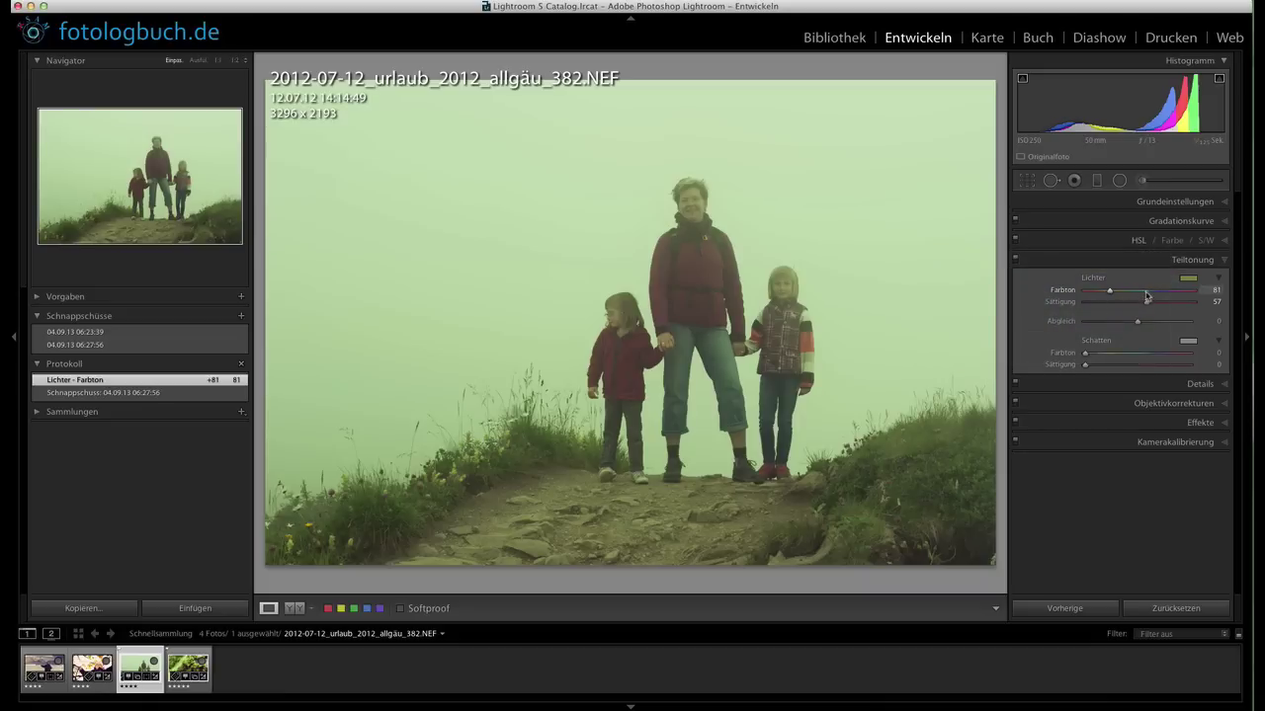
# - Tint the hiking photo's shadows purple at hue 267, saturation 45
pyautogui.click(1198, 347)
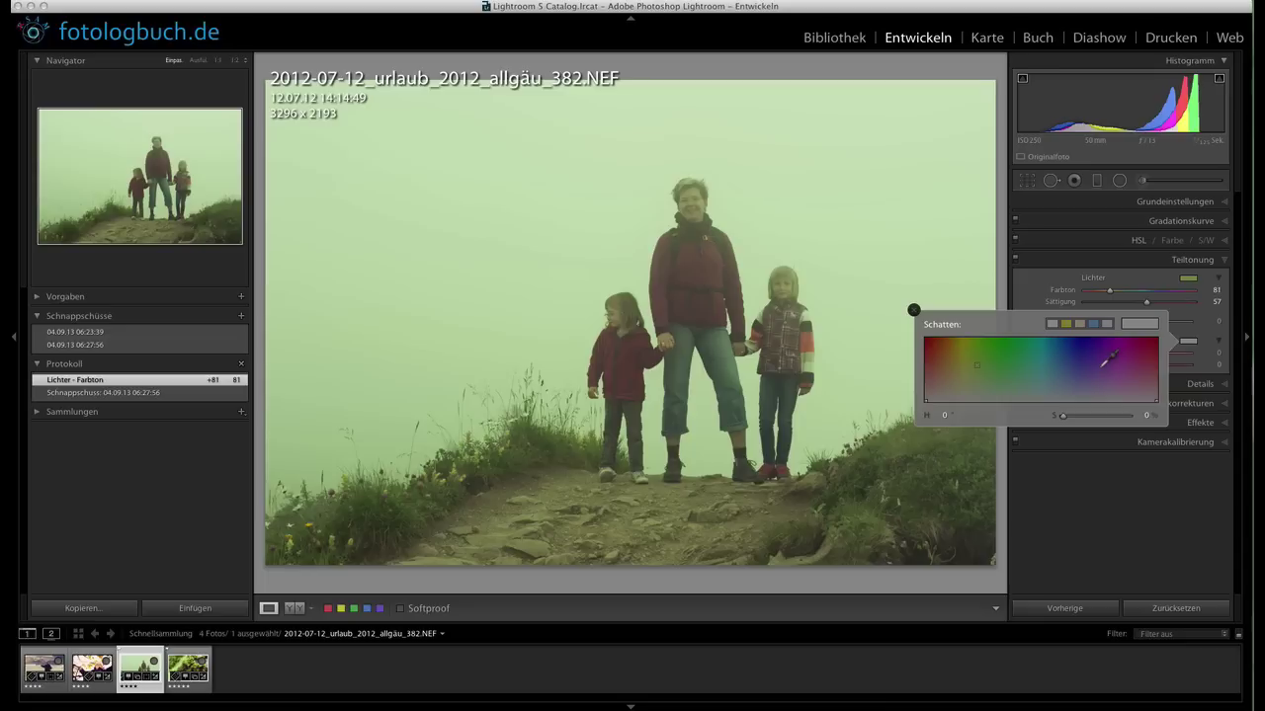
pyautogui.click(1097, 372)
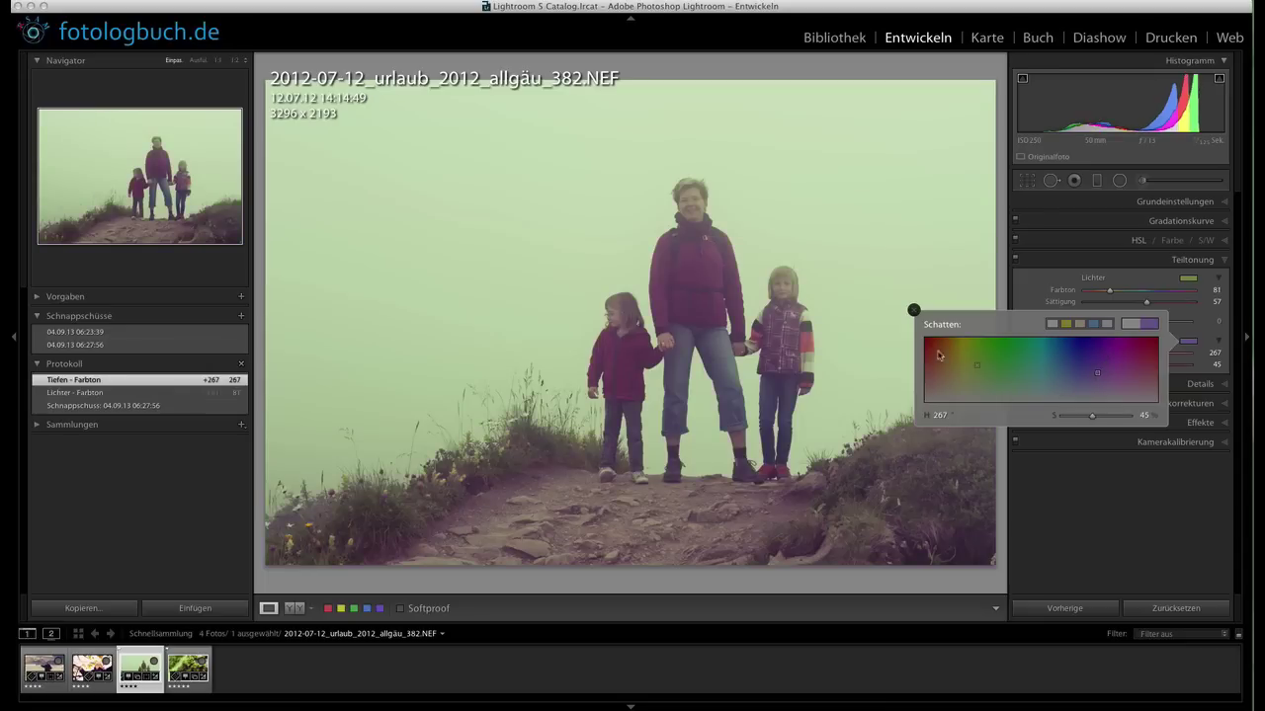
pyautogui.click(914, 310)
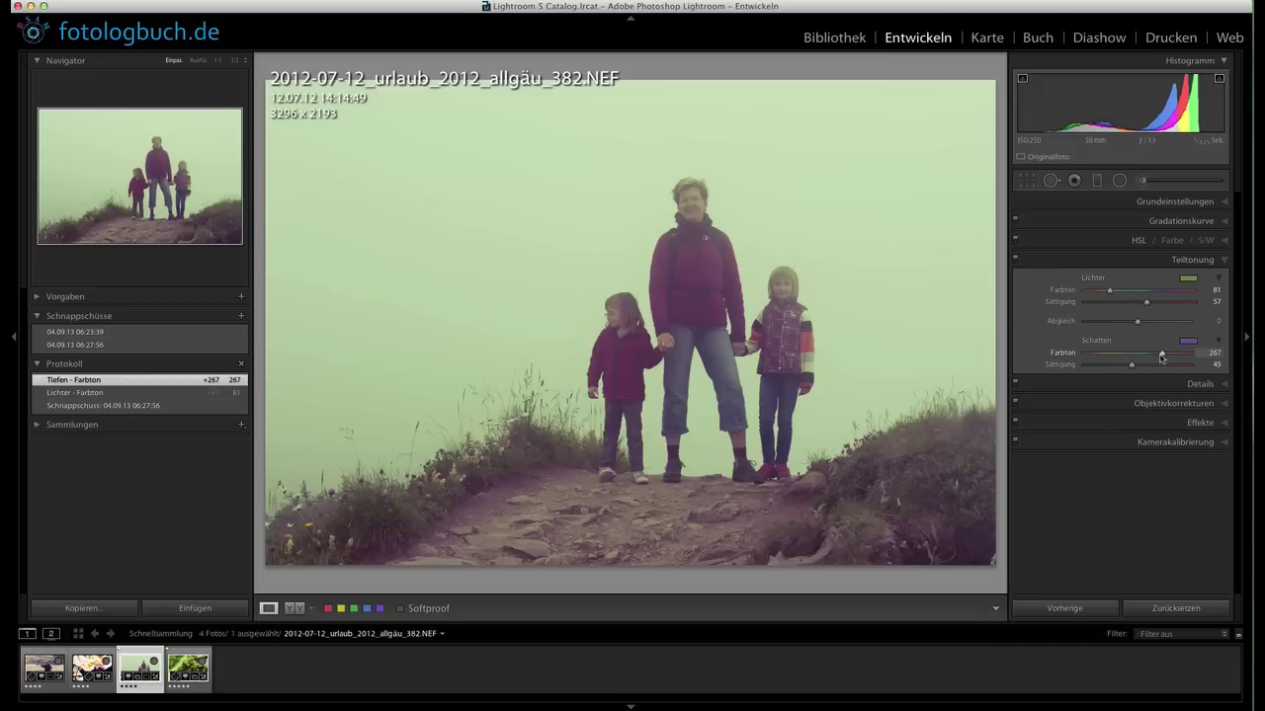
# - Set shadow hue to 247 and highlight hue to 73, then compare before and after
pyautogui.moveTo(1159, 361); pyautogui.dragTo(1157, 356)
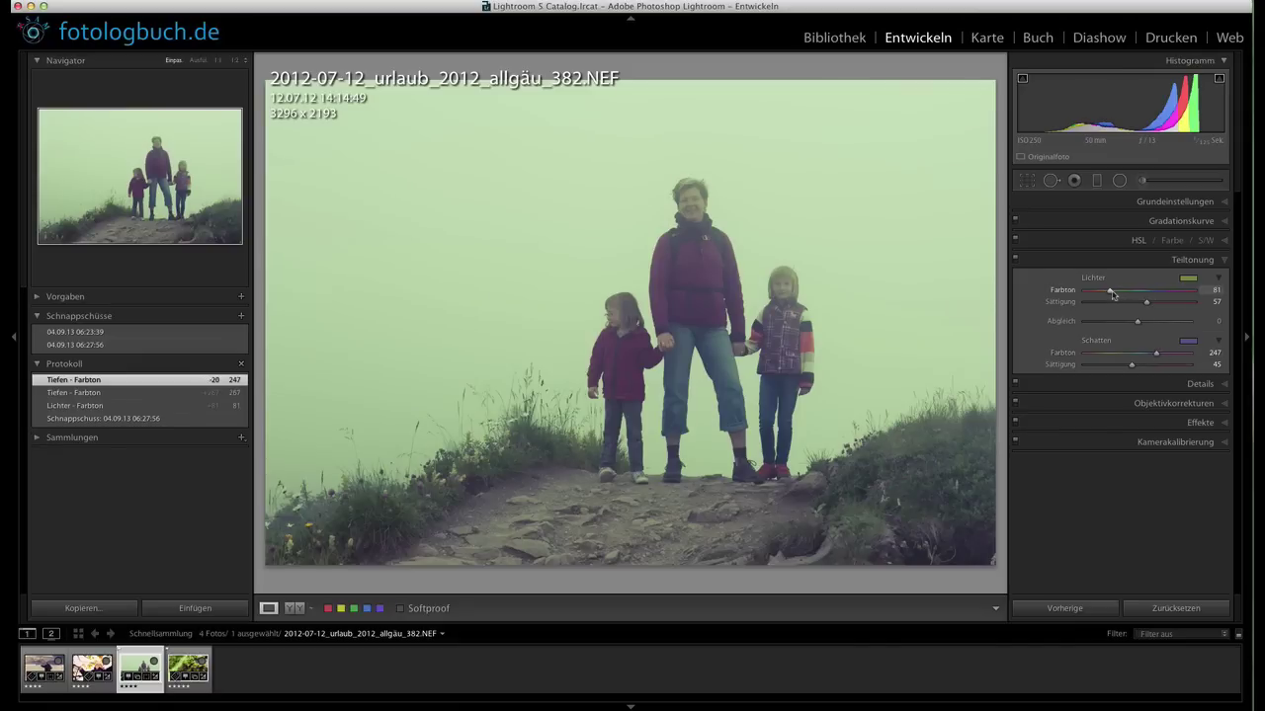
pyautogui.moveTo(1110, 294); pyautogui.dragTo(1108, 294)
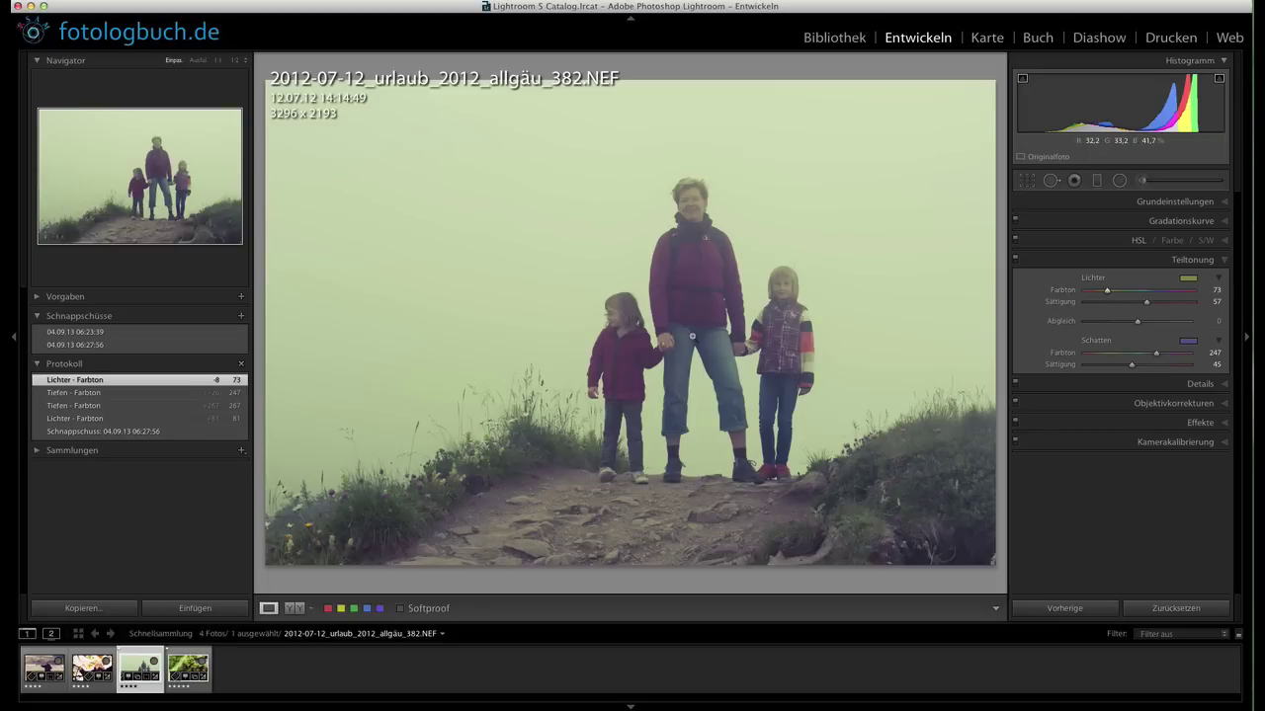
pyautogui.click(294, 609)
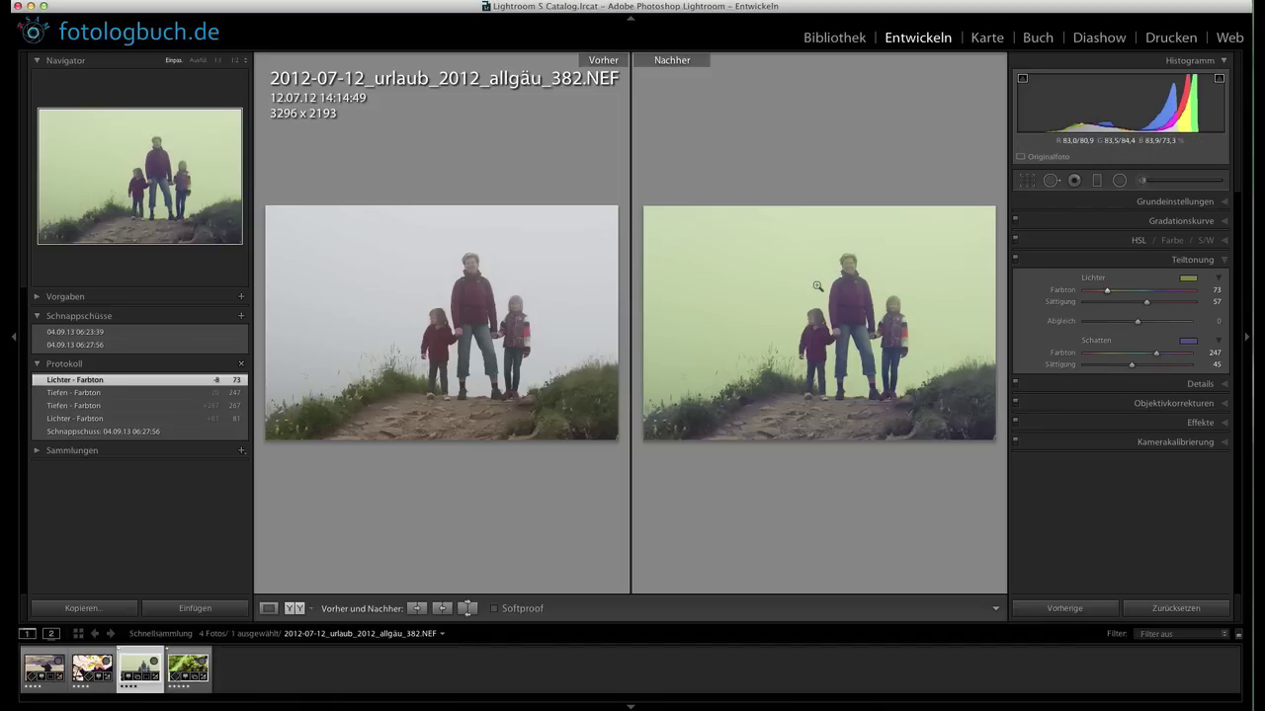
pyautogui.hotkey('shift', 'Tab')
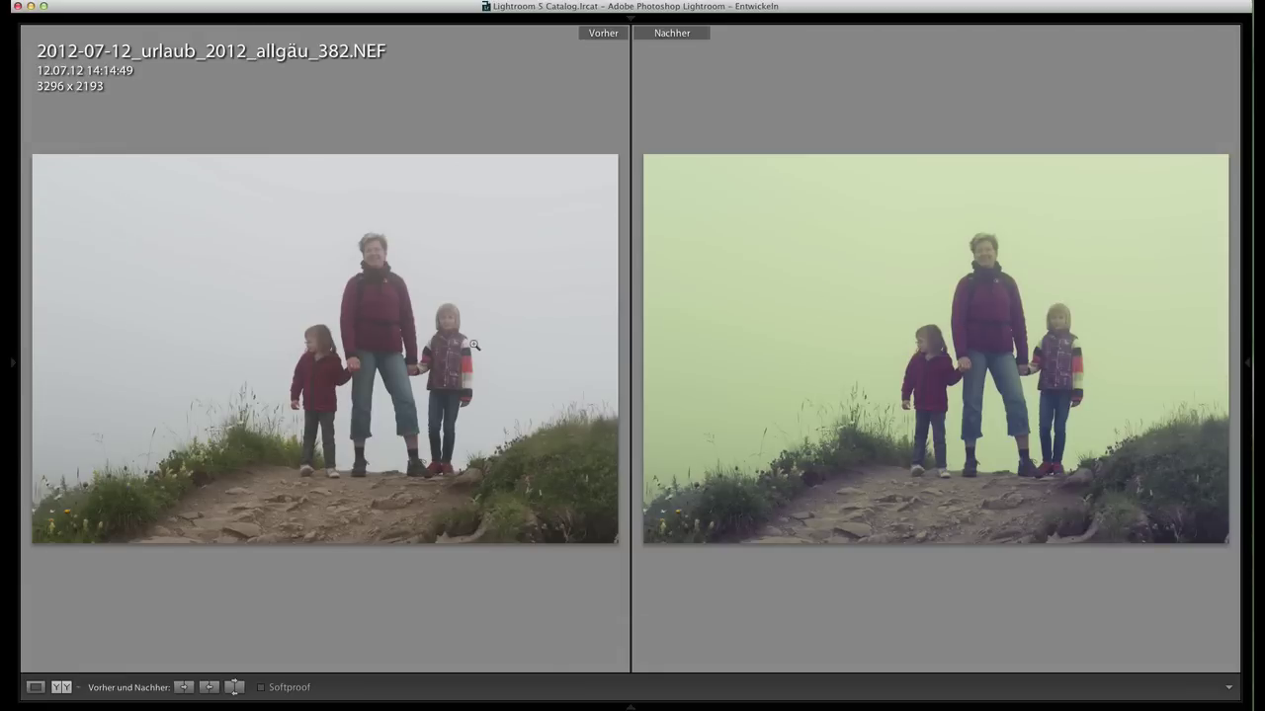
pyautogui.hotkey('shift', 'Tab')
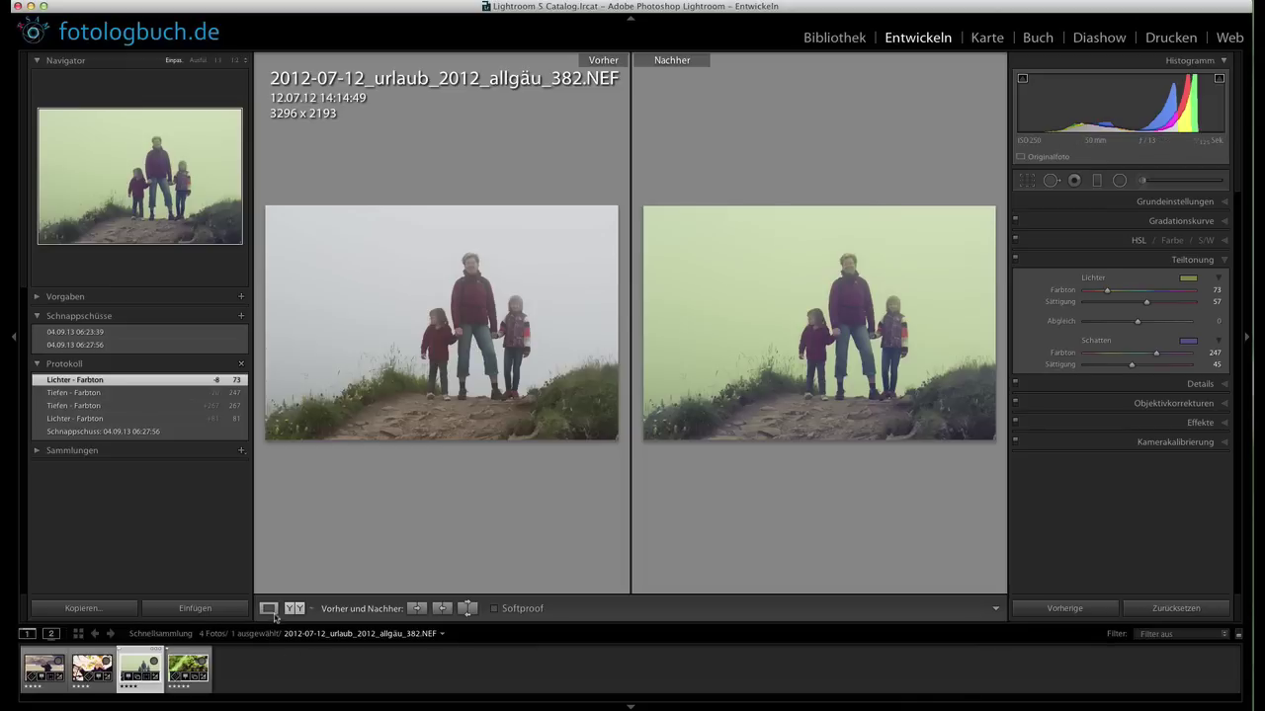
pyautogui.click(267, 609)
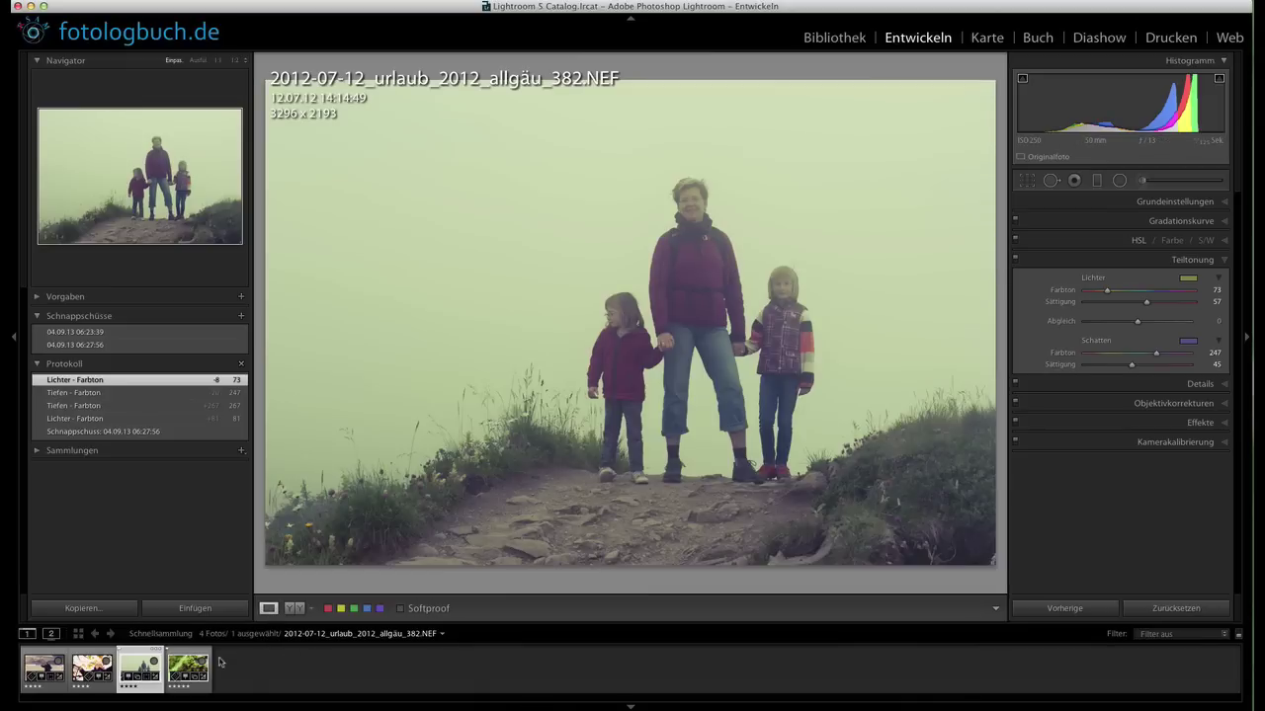
# - Open 2012-07-16_urlaub_2012_allgäu_009.NEF, the mossy flower-filled boots photo
pyautogui.click(187, 667)
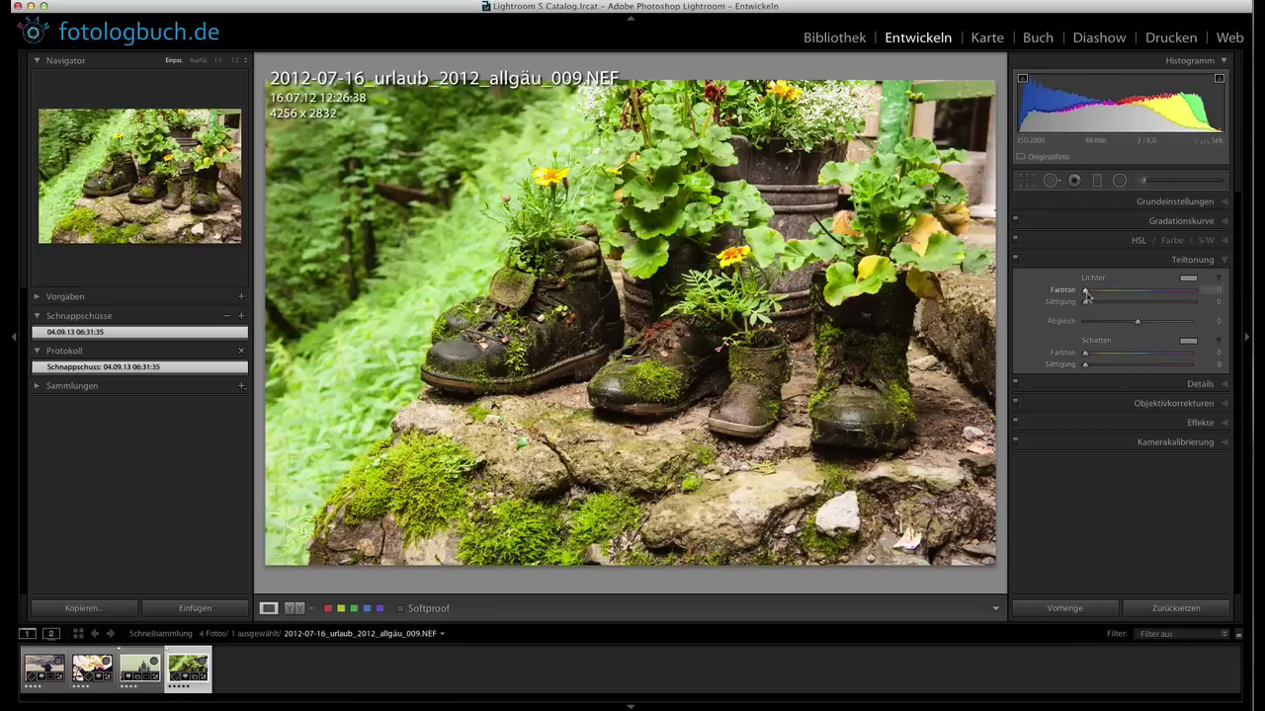
# - Tone the boots photo's shadows blue-violet at hue 255, saturation 41
pyautogui.click(1191, 346)
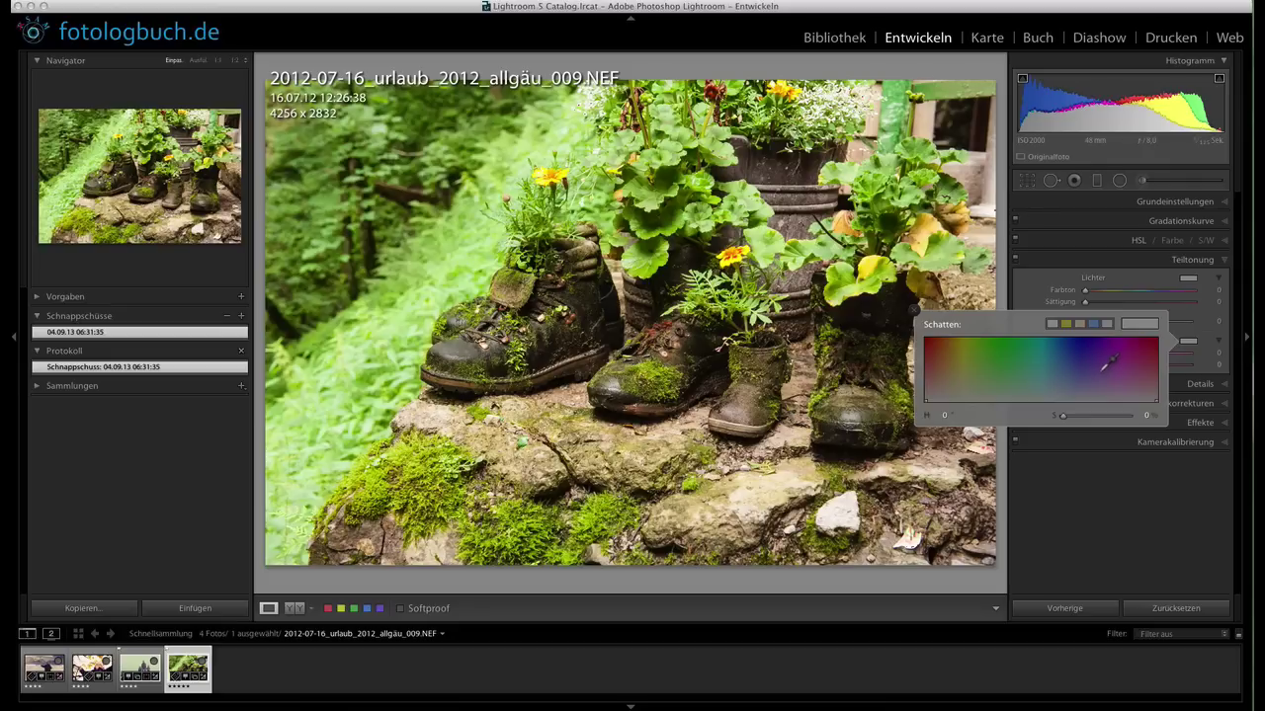
pyautogui.click(1101, 371)
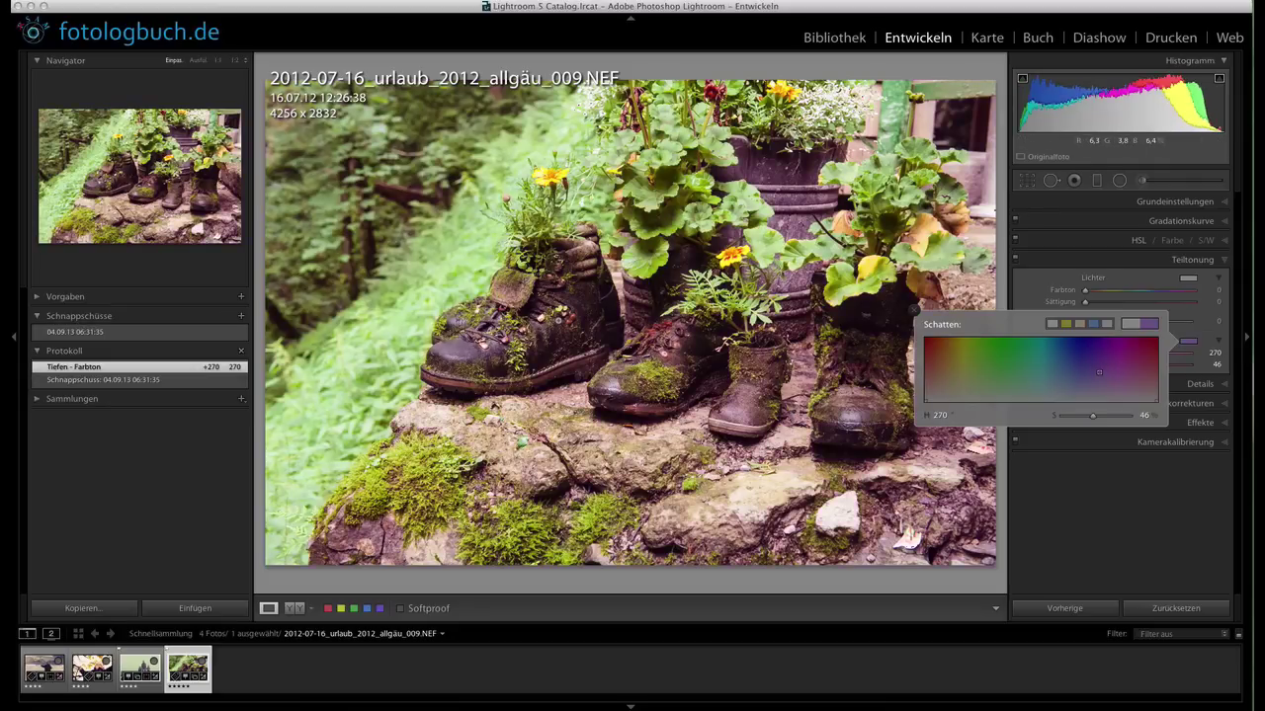
pyautogui.click(1088, 375)
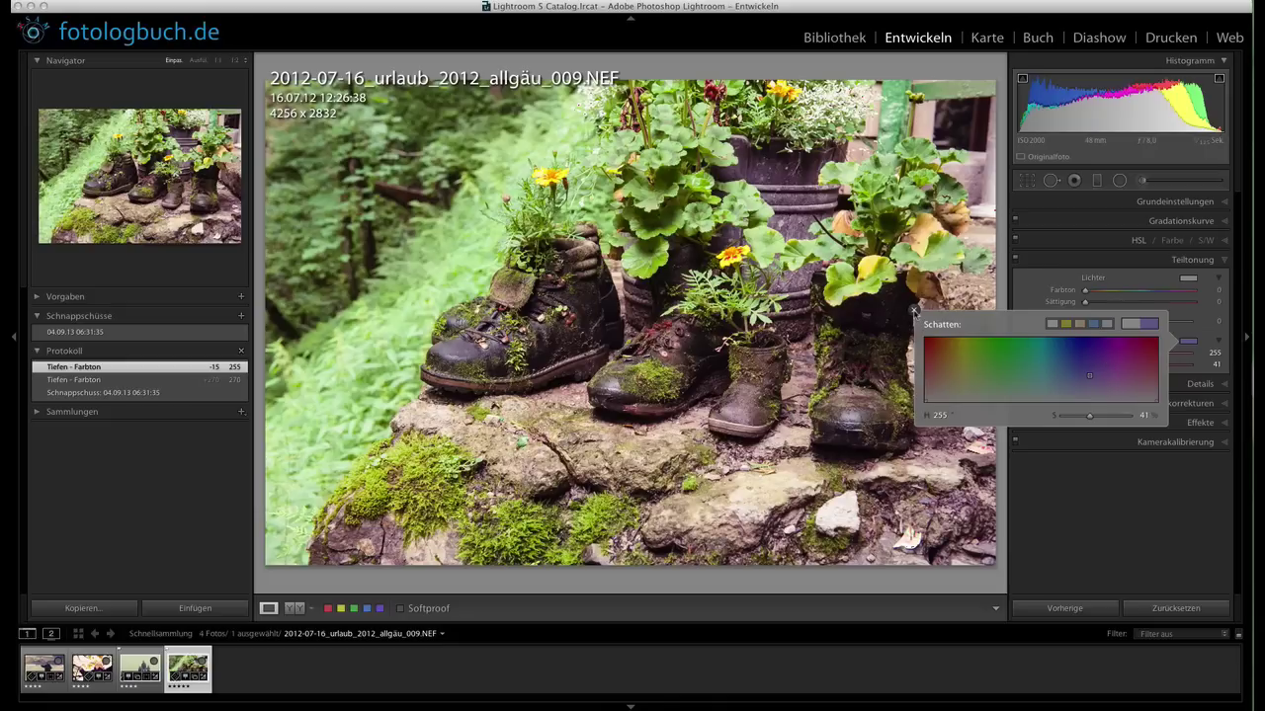
pyautogui.click(914, 310)
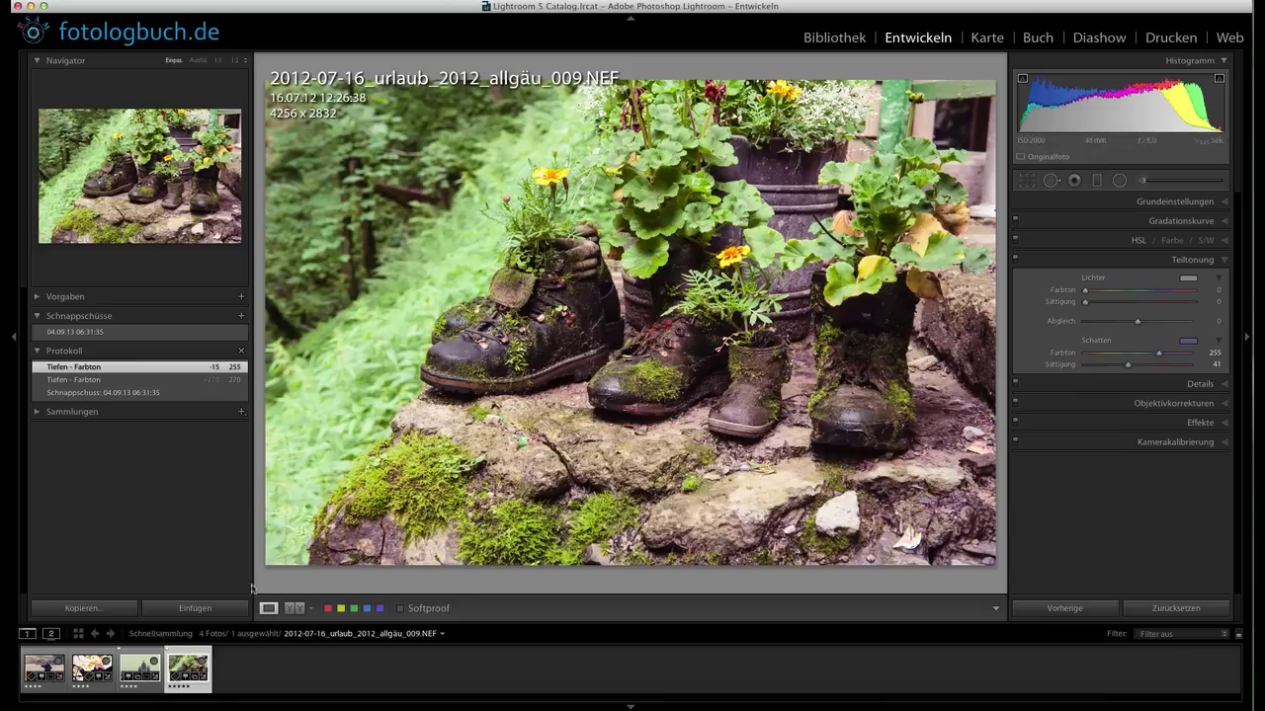
pyautogui.click(293, 608)
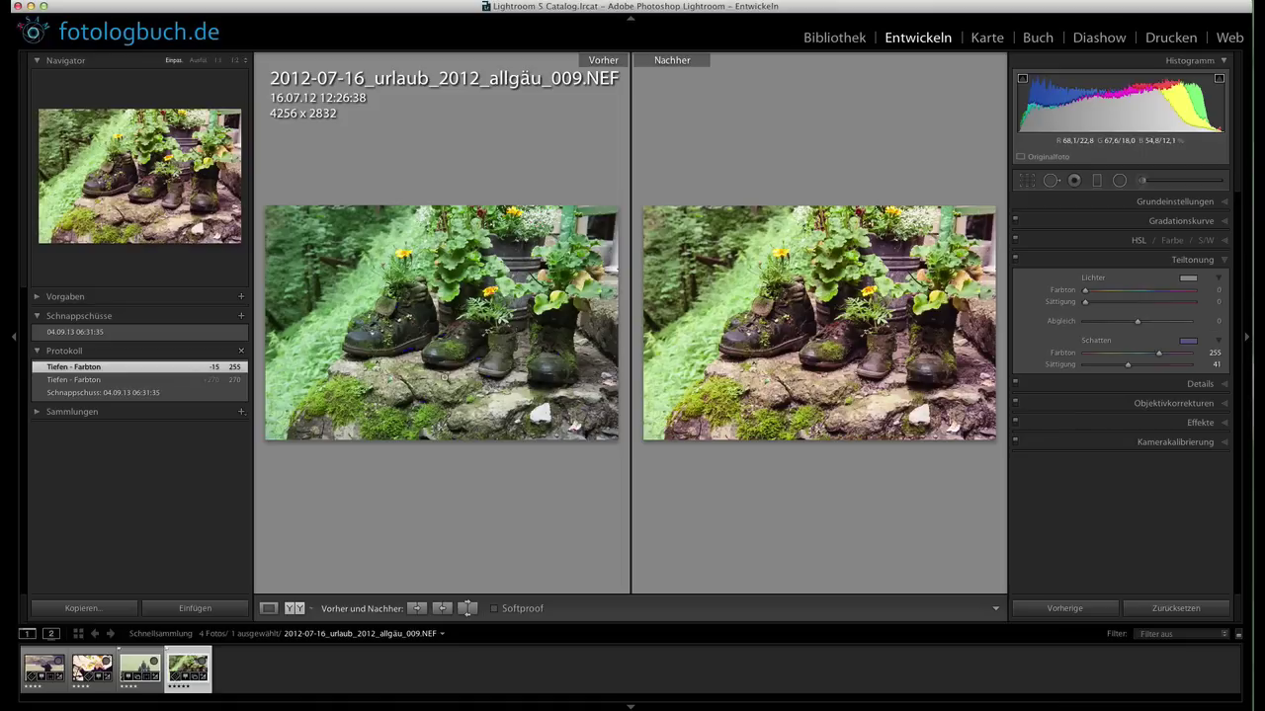
pyautogui.hotkey('shift', 'Tab')
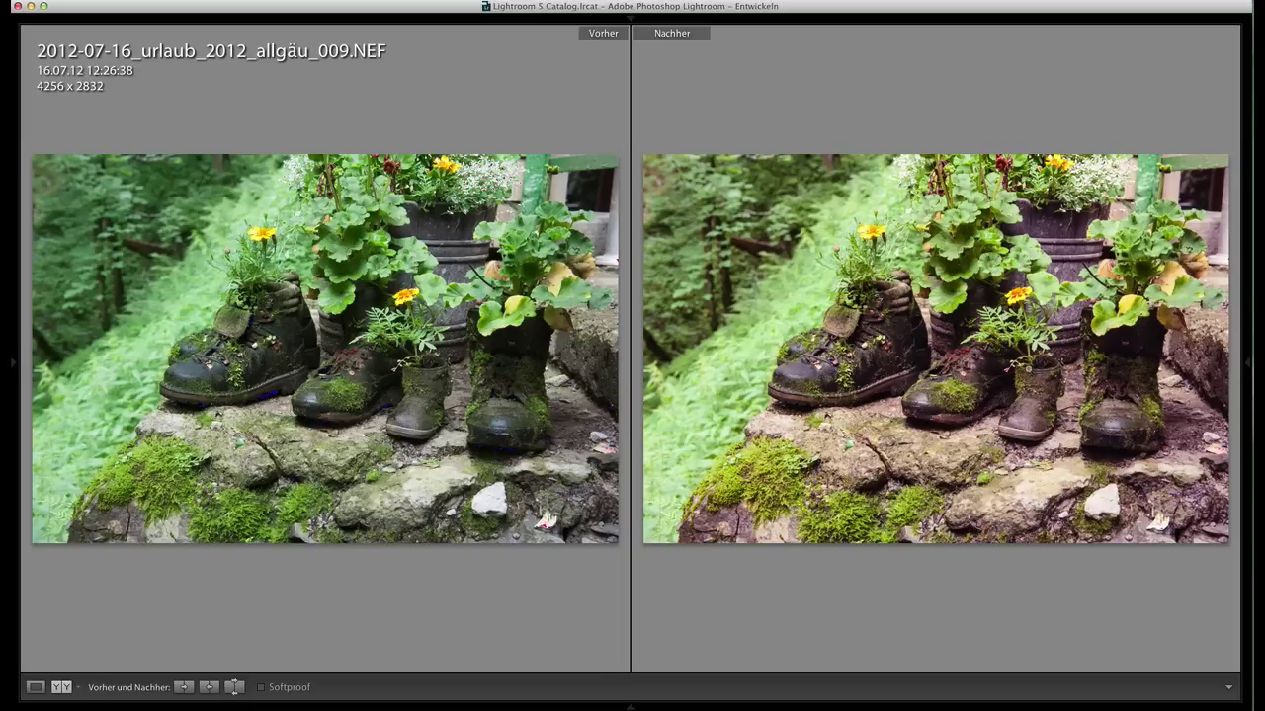
pyautogui.hotkey('shift', 'Tab')
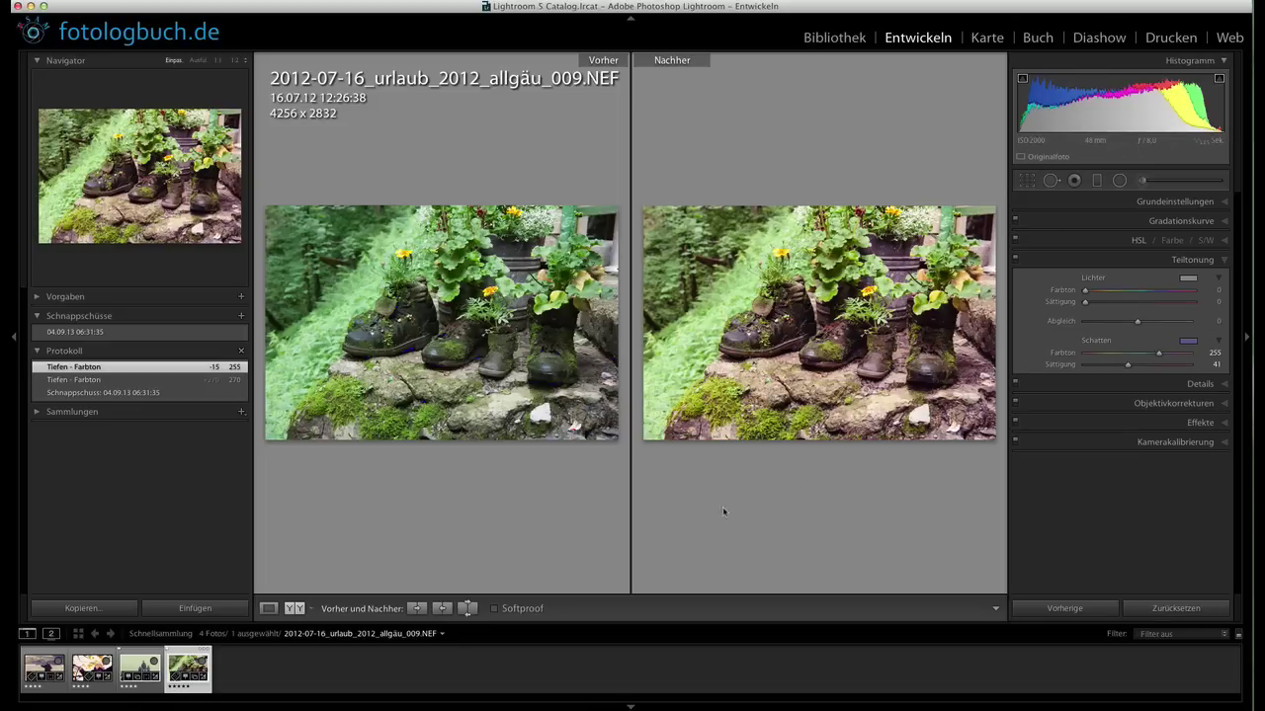
pyautogui.click(268, 609)
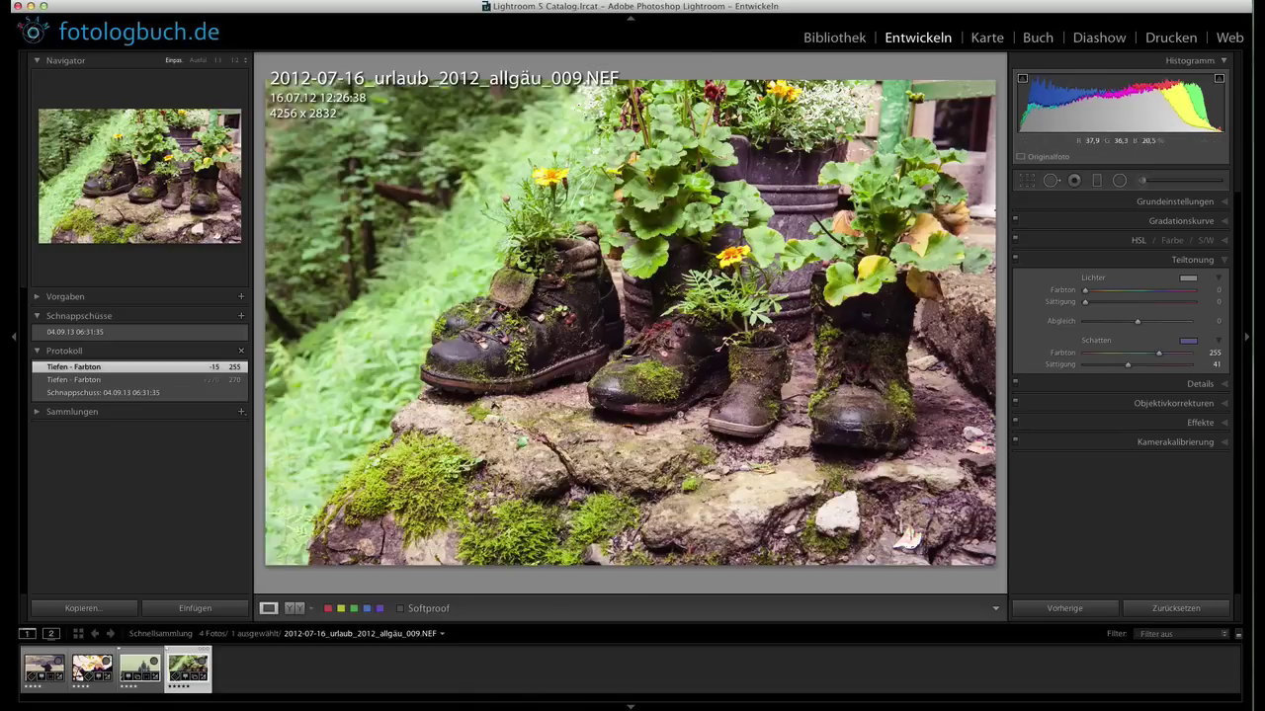